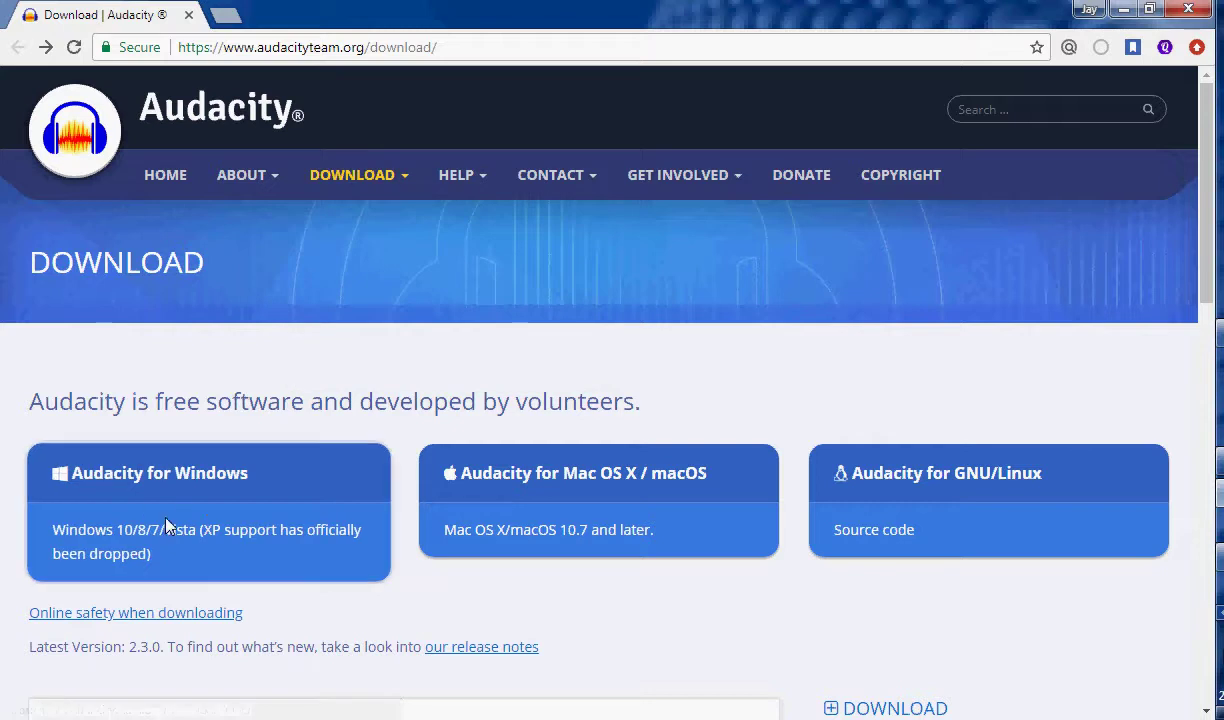
Download the Windows portable version of Audacity and save it as audacity-win-2.3.0.zip in the Downloads folder.
click(248, 474)
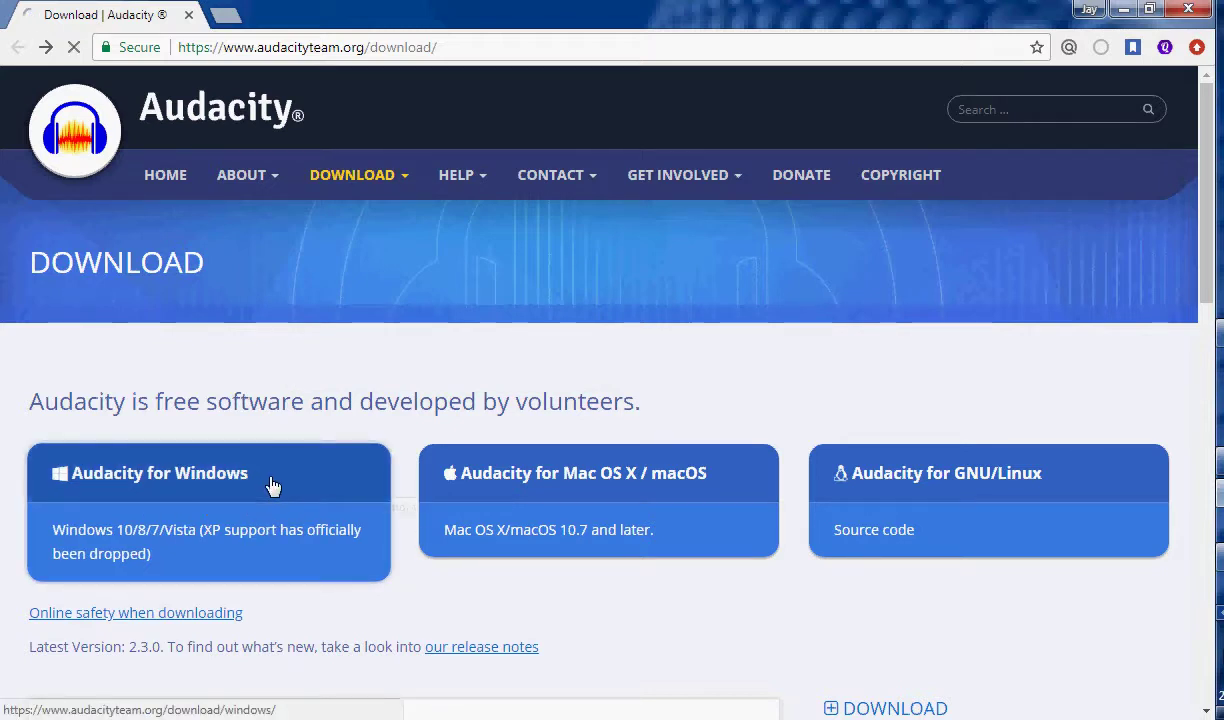
scroll(270, 465, down, 2)
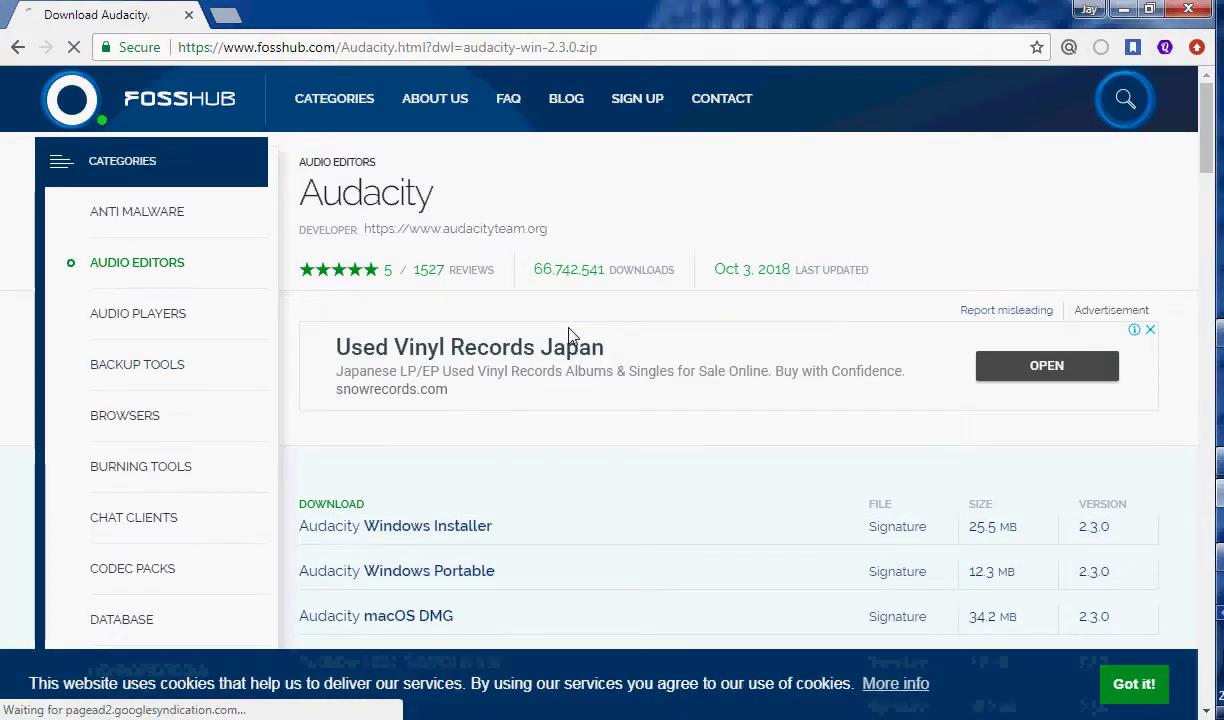
scroll(578, 333, down, 1)
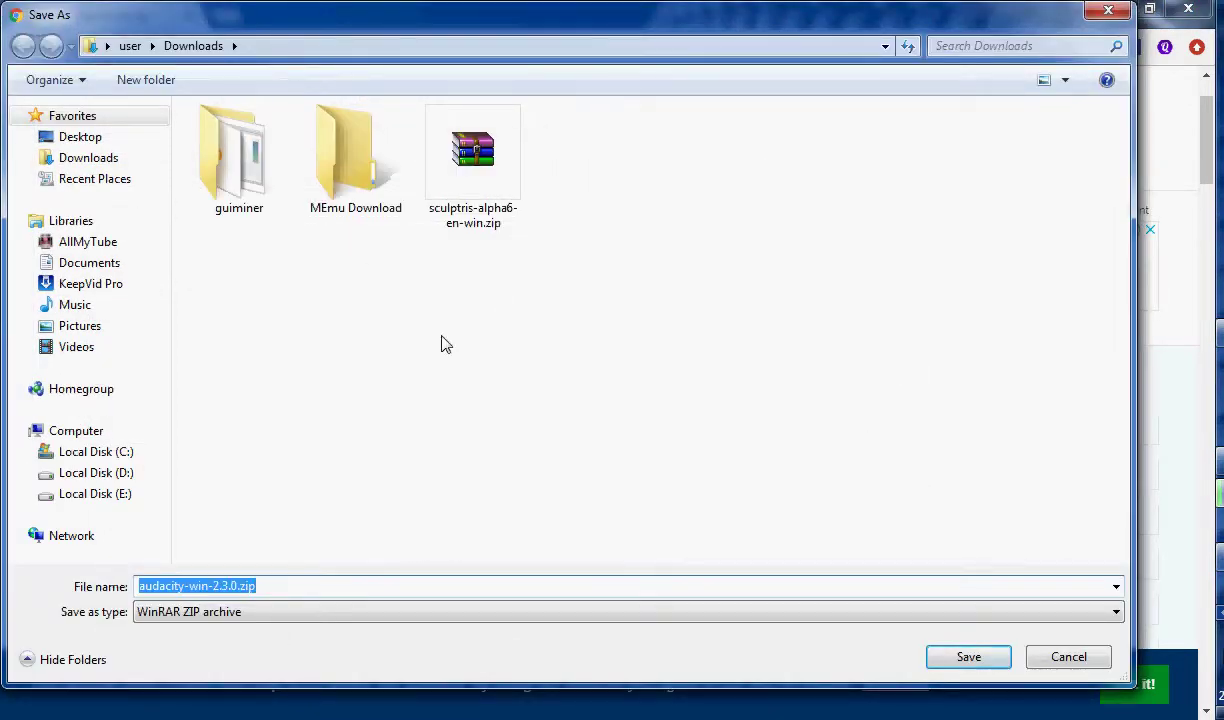
click(962, 657)
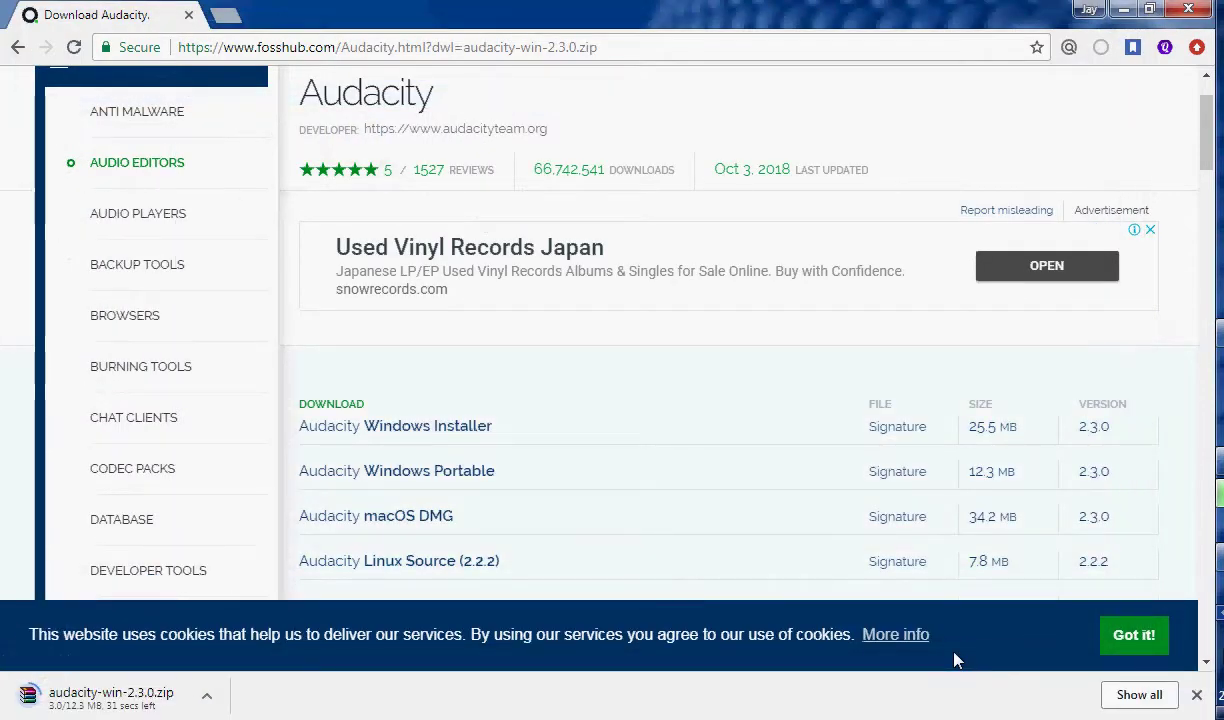
Have the downloaded audacity-win-2.3.0.zip open when done and dismiss WinRAR's start-up window.
click(207, 700)
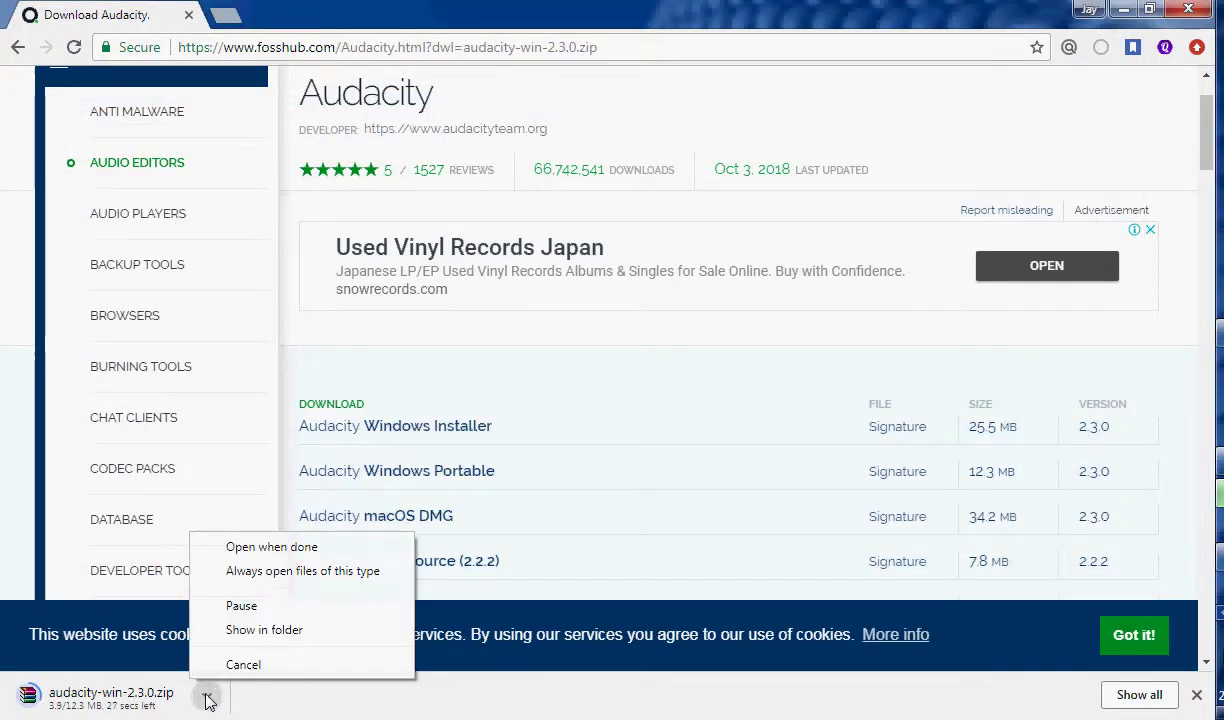
click(273, 558)
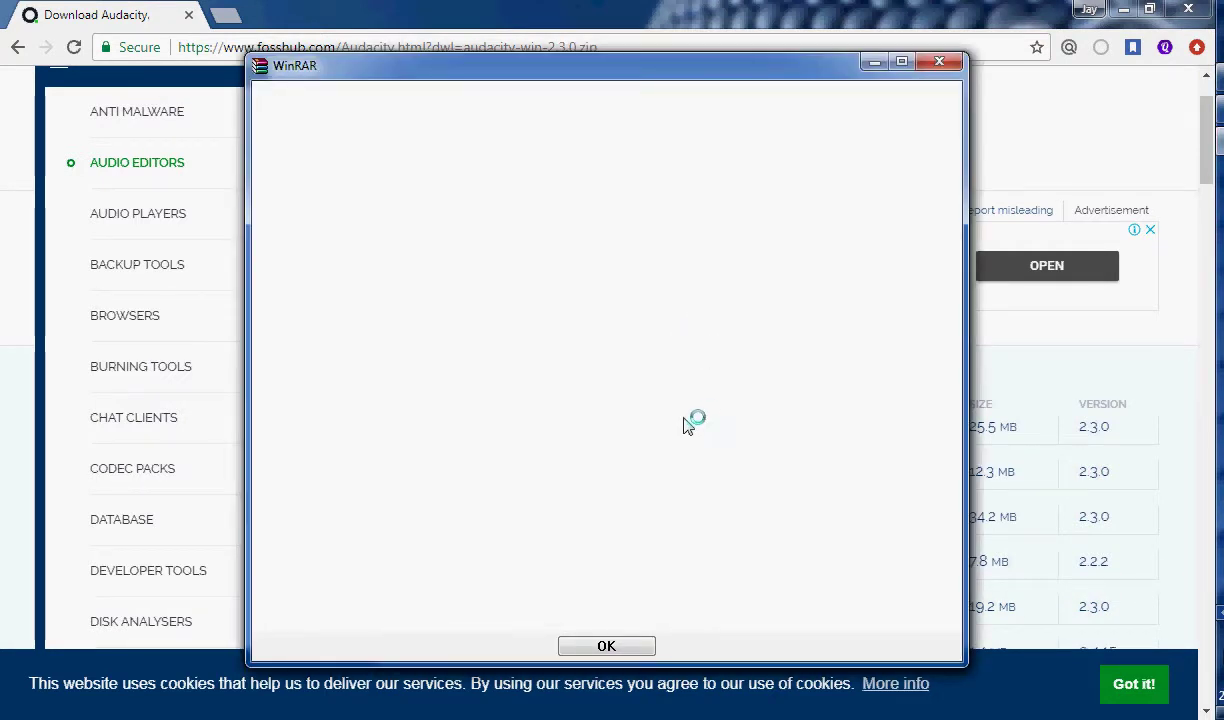
click(939, 64)
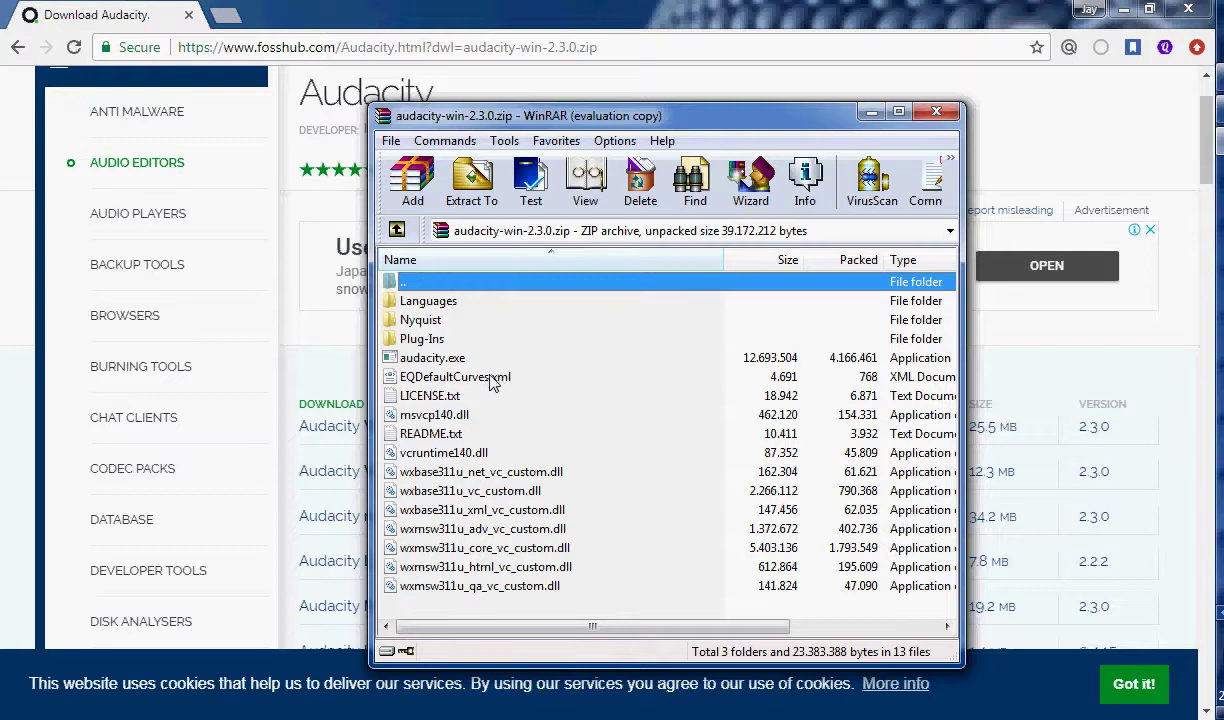
Clear the open windows off the desktop and create a new folder there named auda.
click(936, 111)
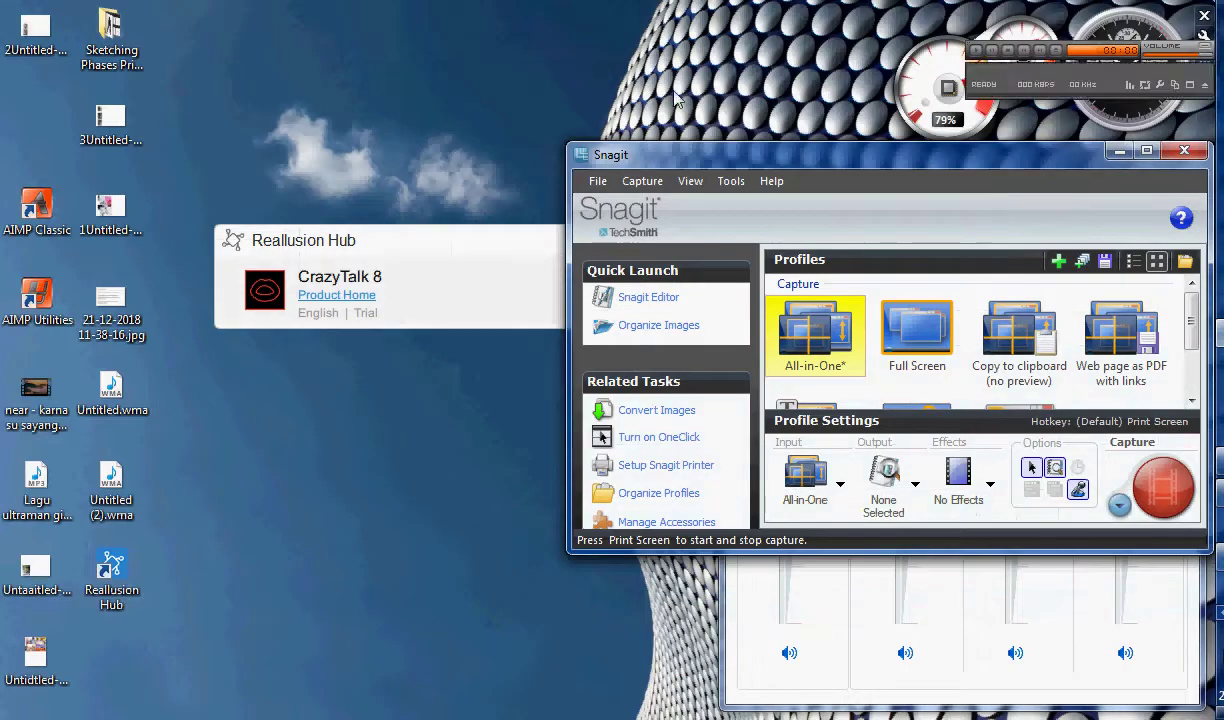
click(1119, 152)
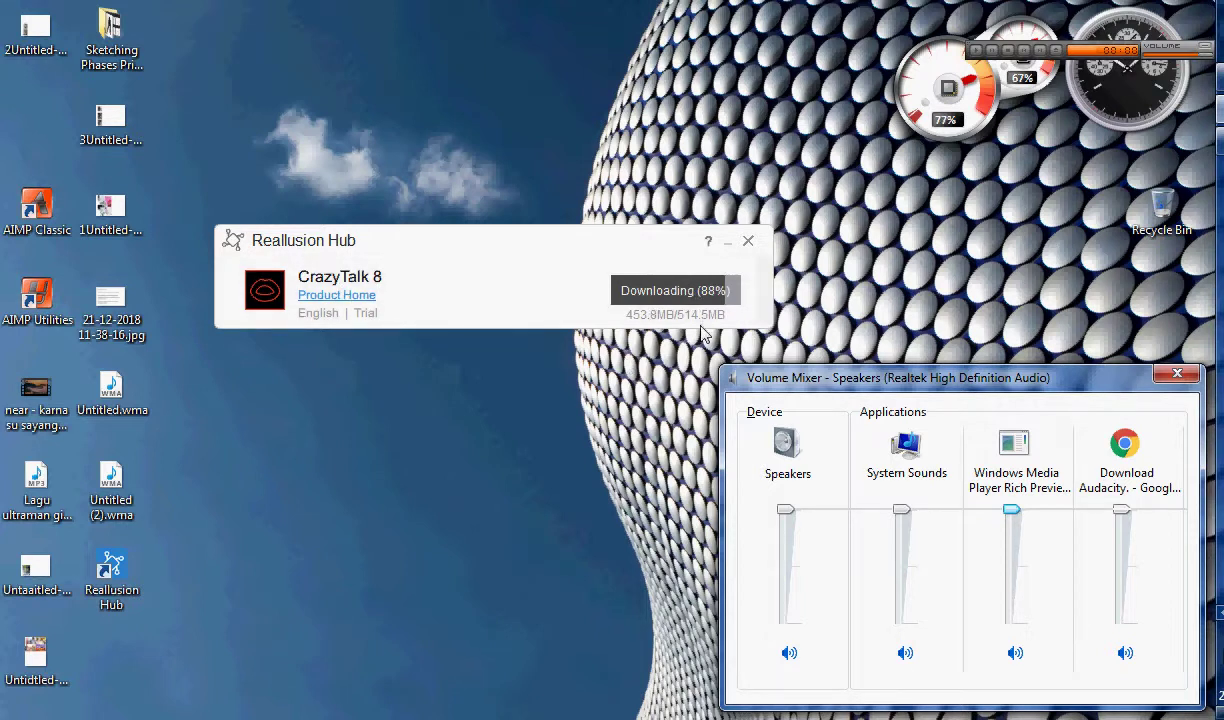
right_click(537, 73)
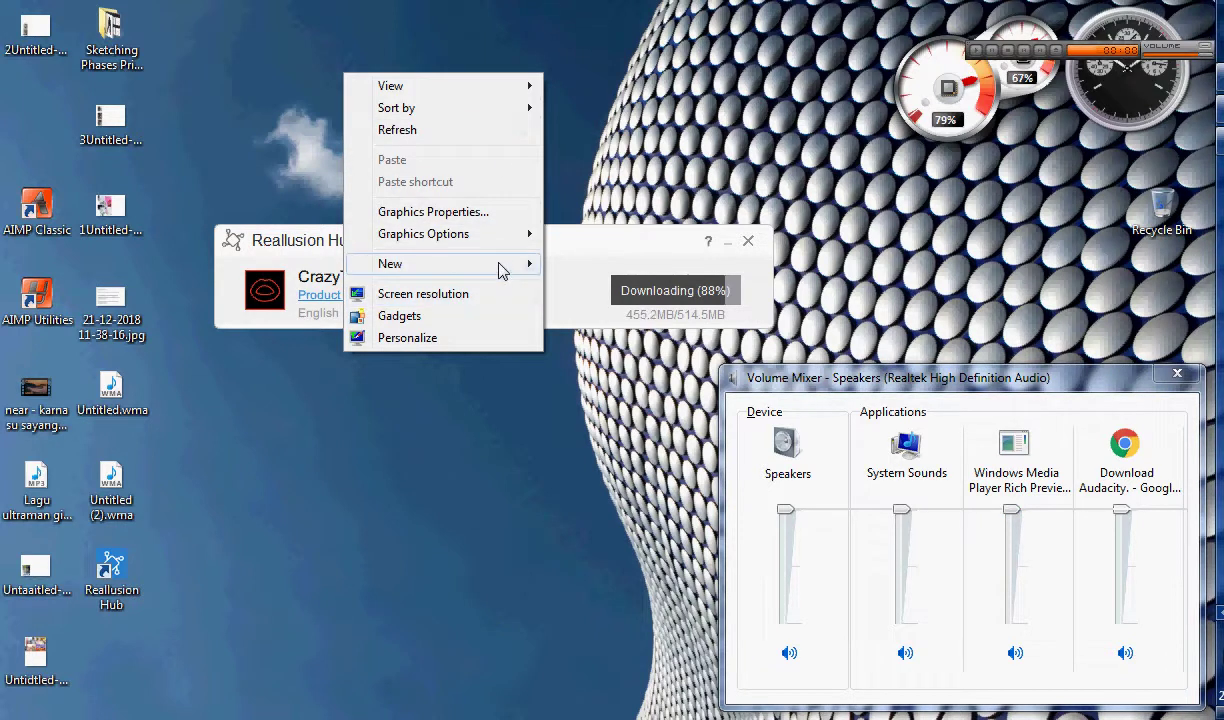
mouse_move(533, 265)
click(165, 258)
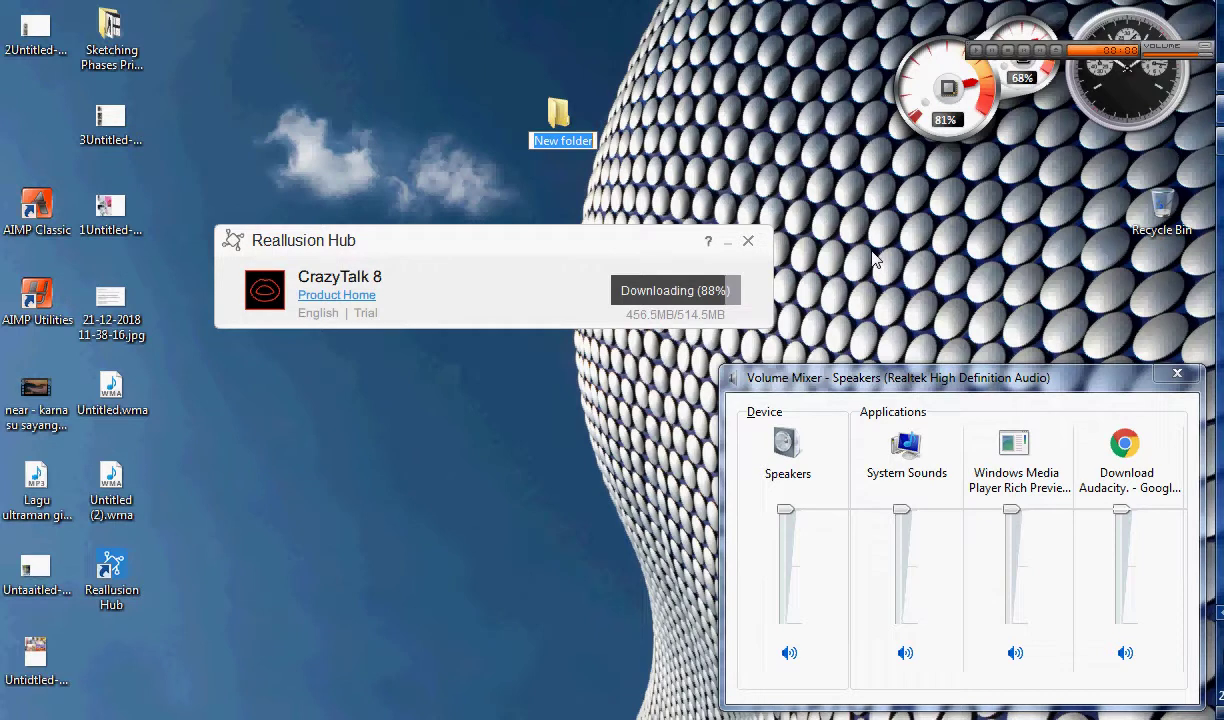
text(auda)
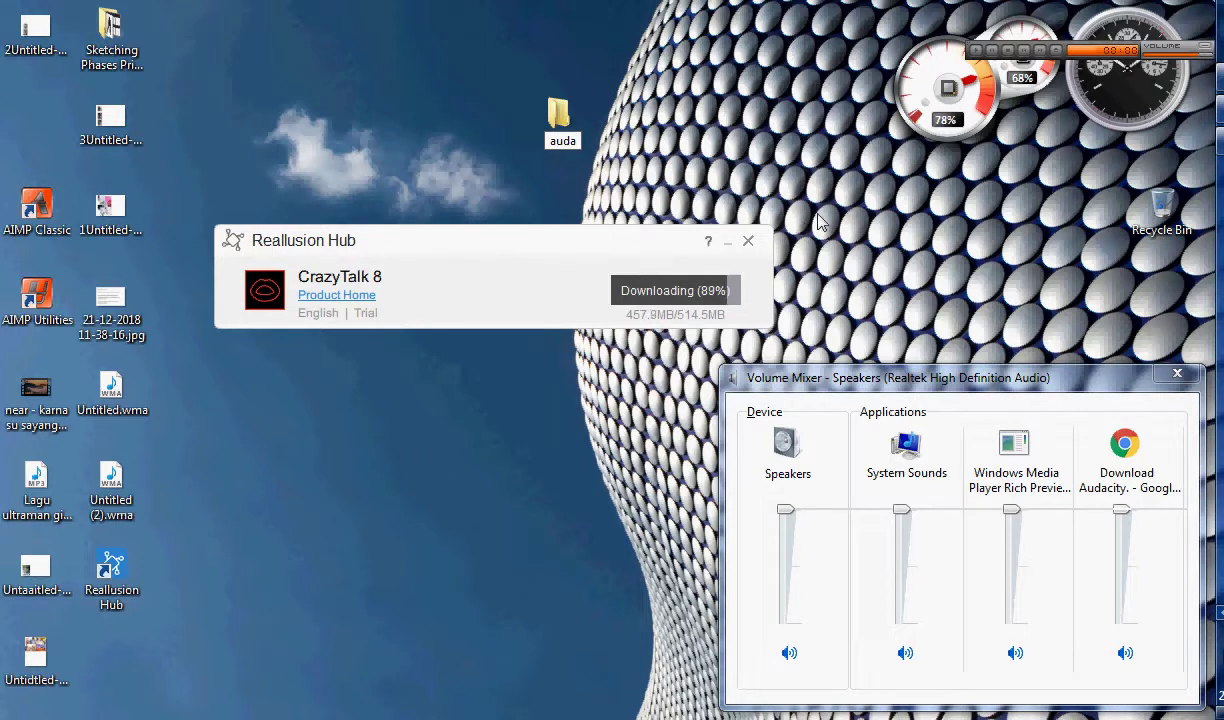
key(Return)
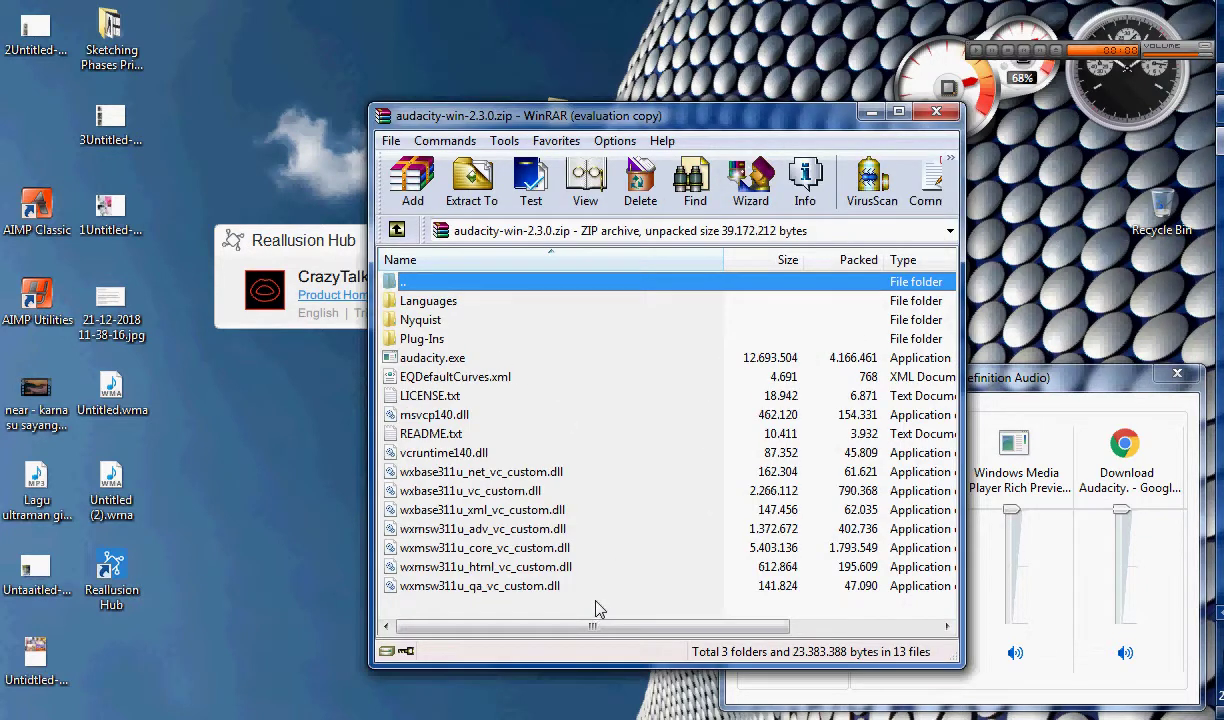
Extract all files and folders of audacity-win-2.3.0.zip into the auda desktop folder and close the archive.
drag(594, 596, 455, 305)
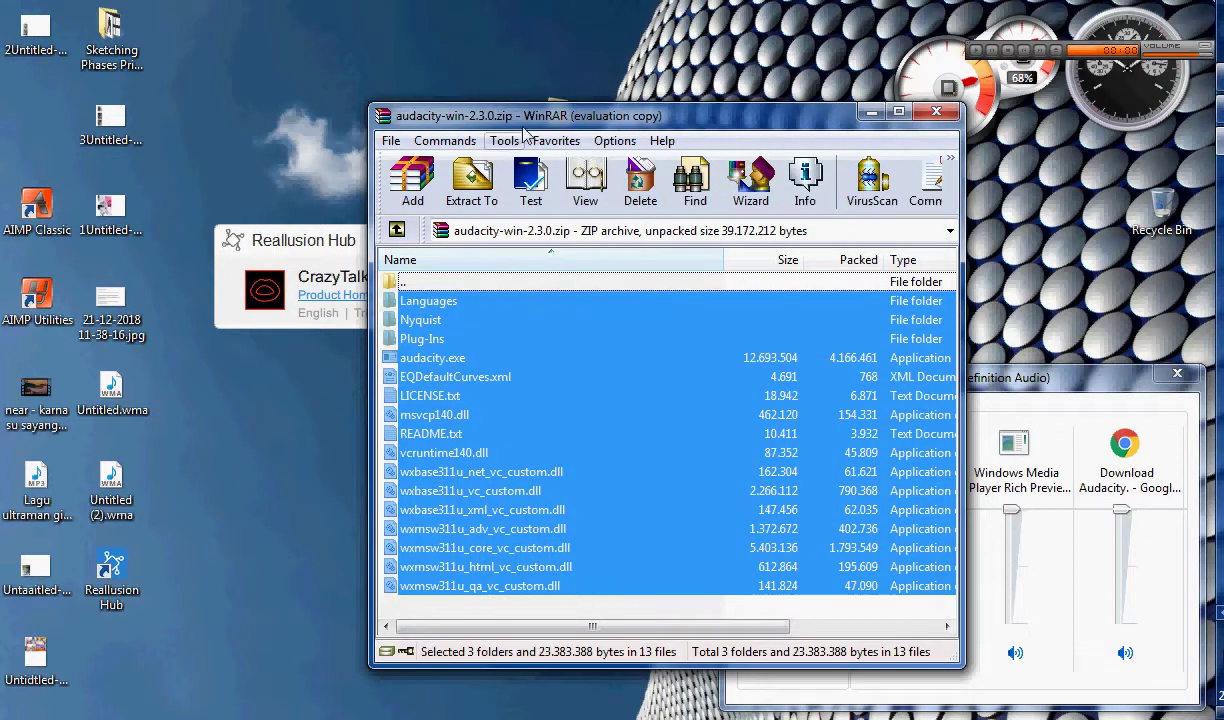
drag(540, 118, 954, 159)
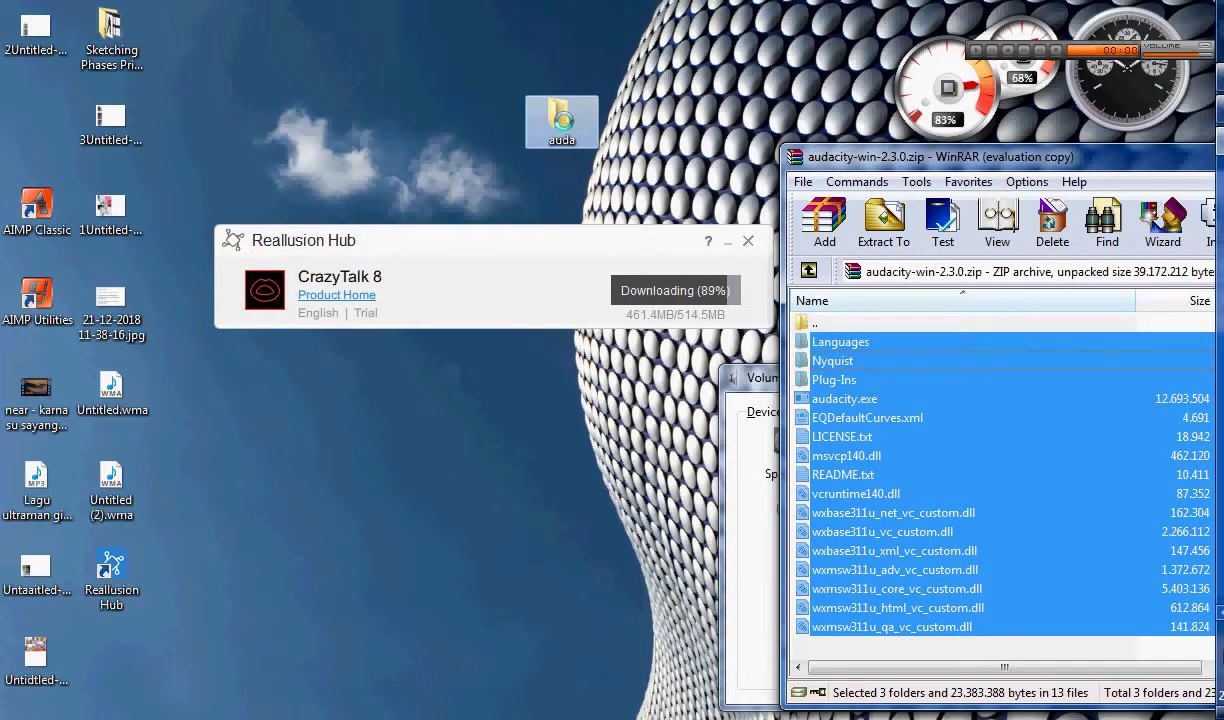
drag(560, 125, 561, 130)
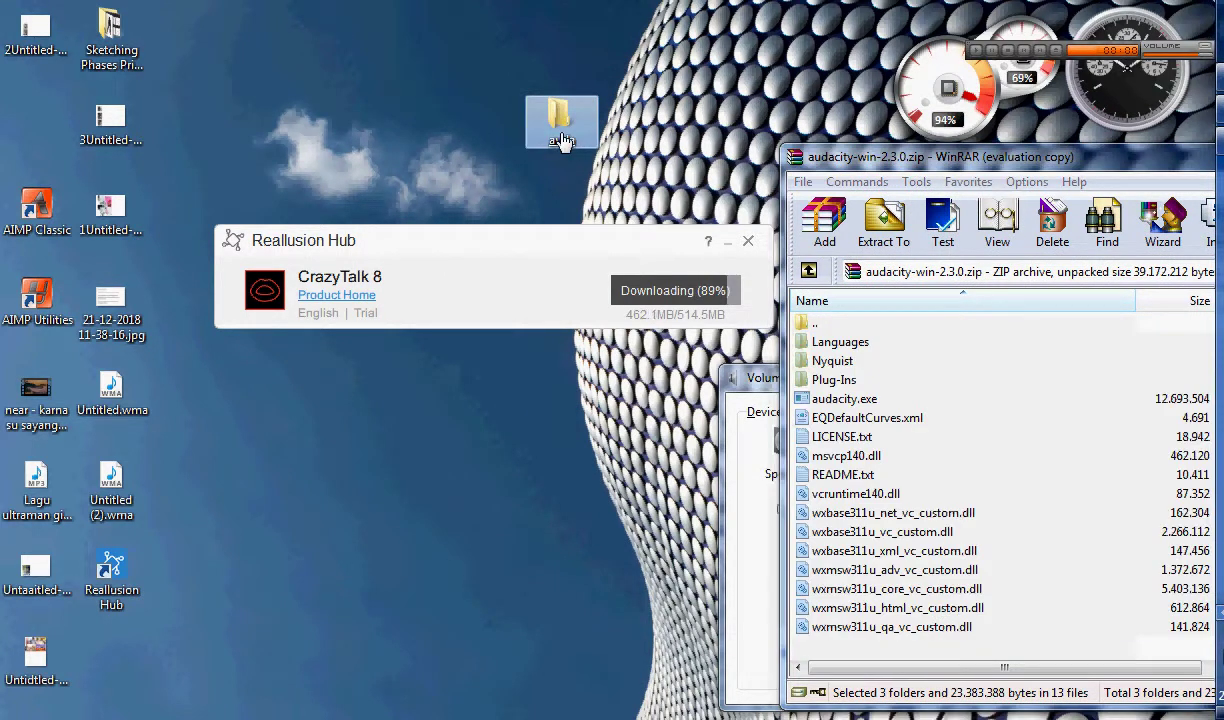
drag(1118, 157, 785, 161)
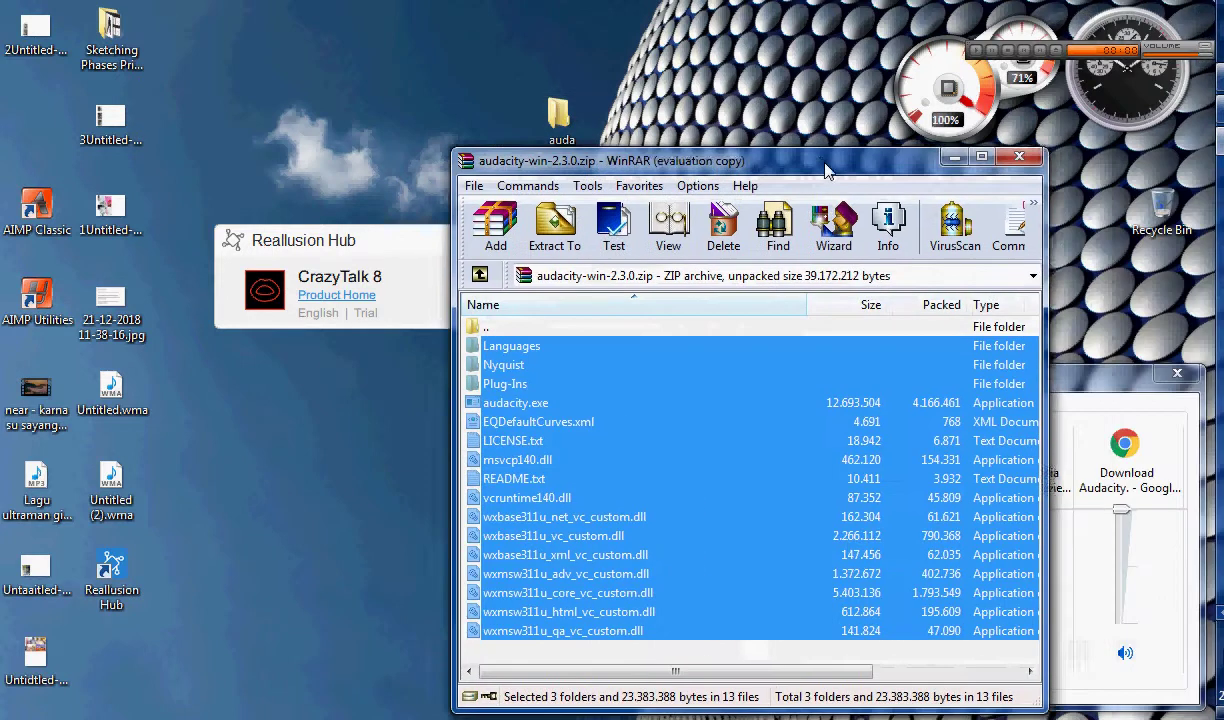
click(1013, 158)
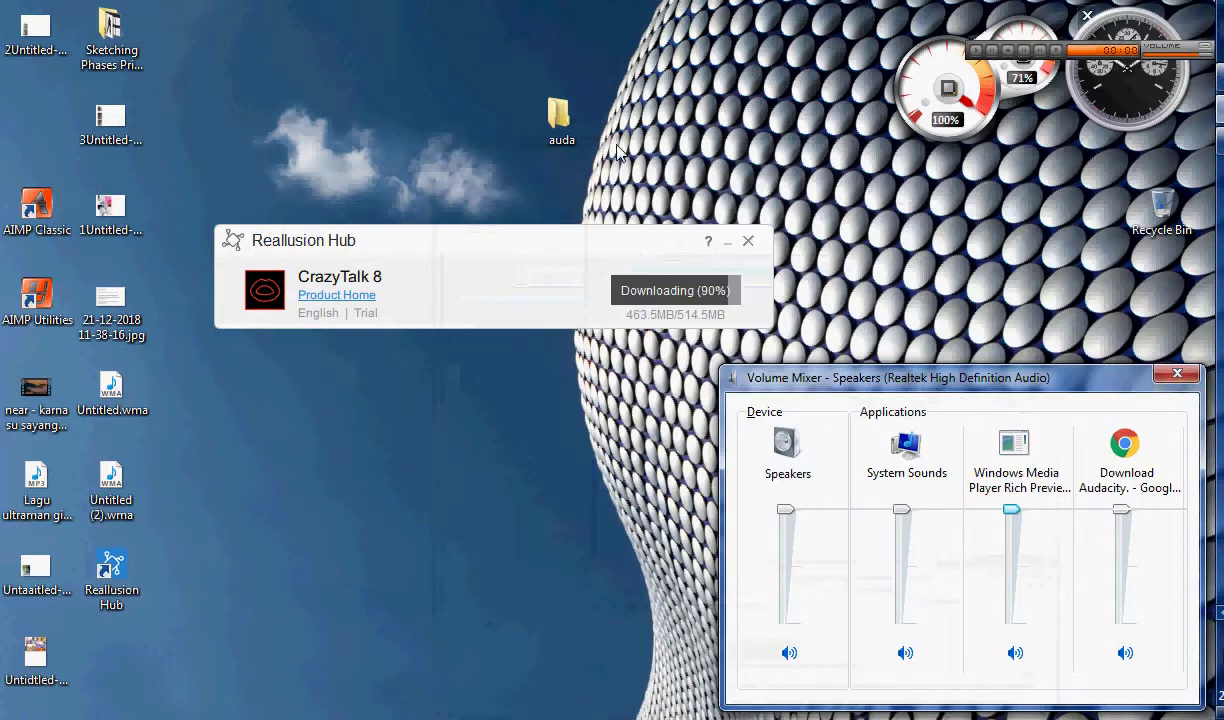
Run audacity.exe from the auda folder, associate .AUP project files with Audacity and dismiss the welcome message.
double_click(556, 118)
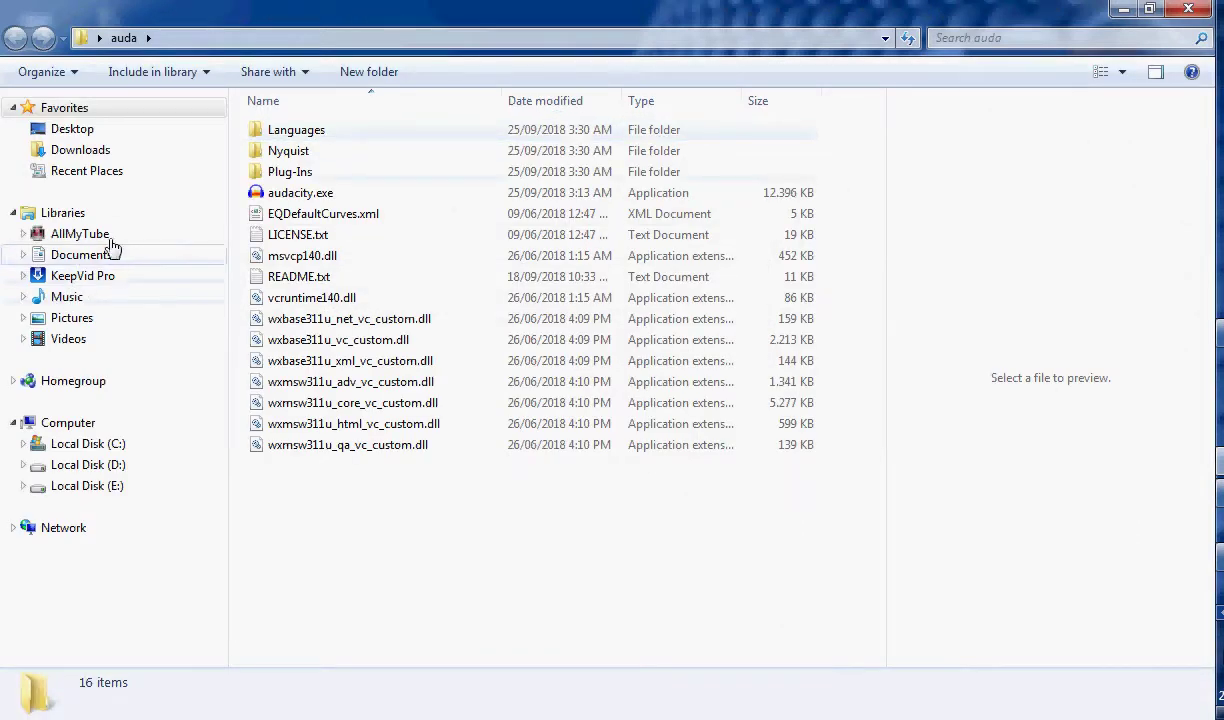
double_click(278, 192)
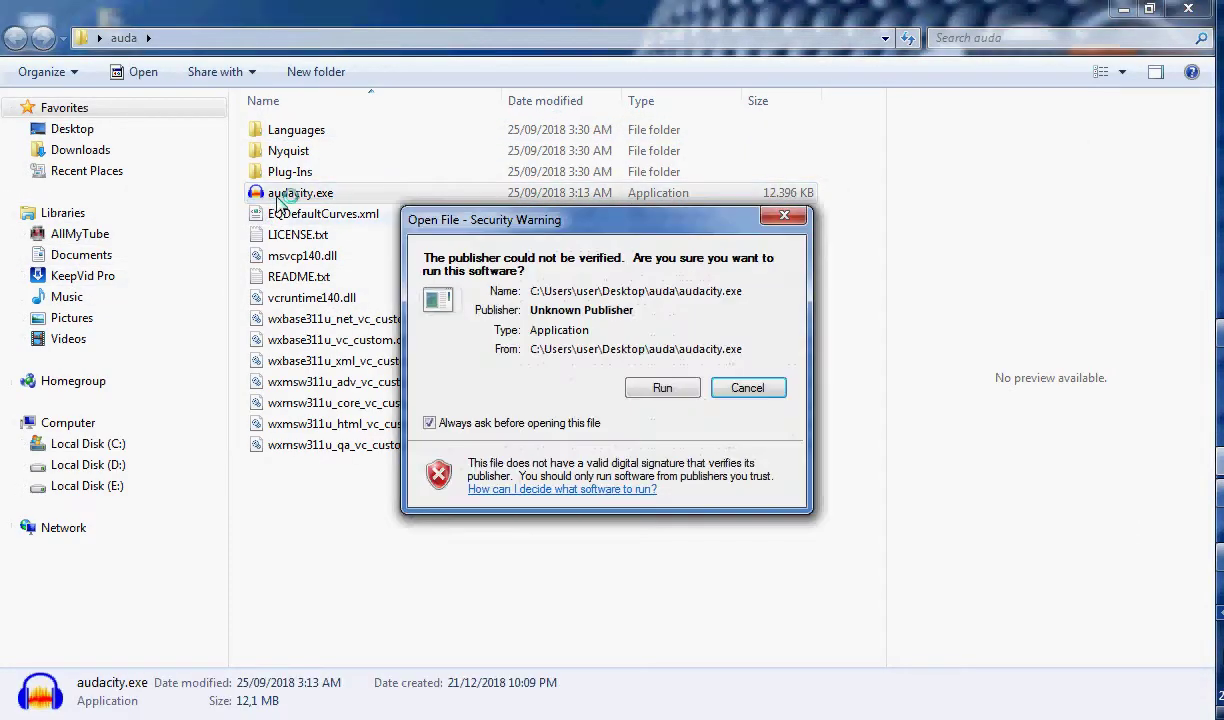
click(683, 391)
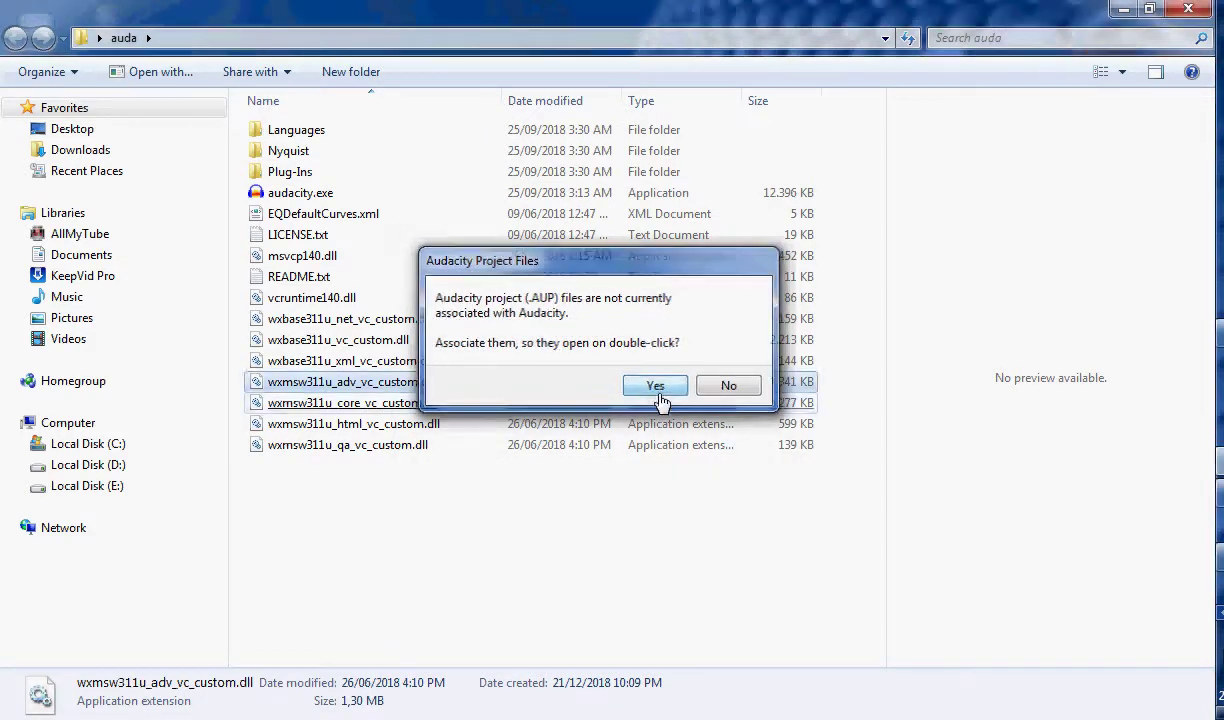
click(659, 392)
click(658, 403)
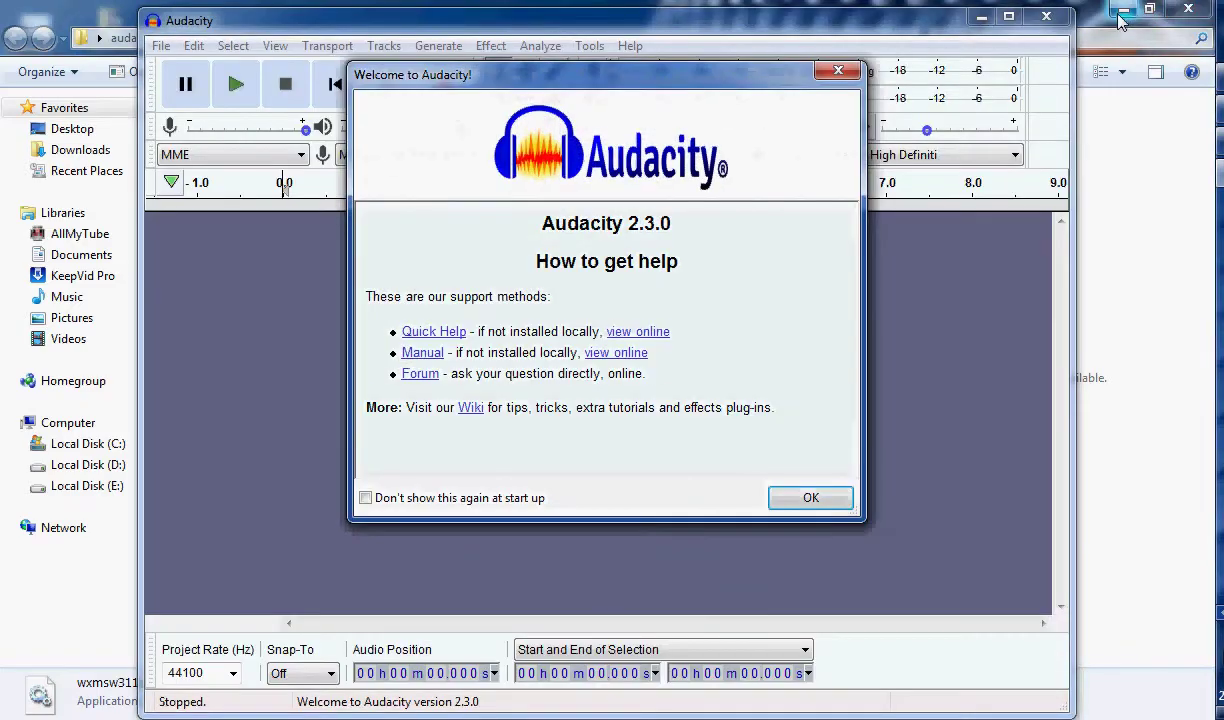
click(1123, 8)
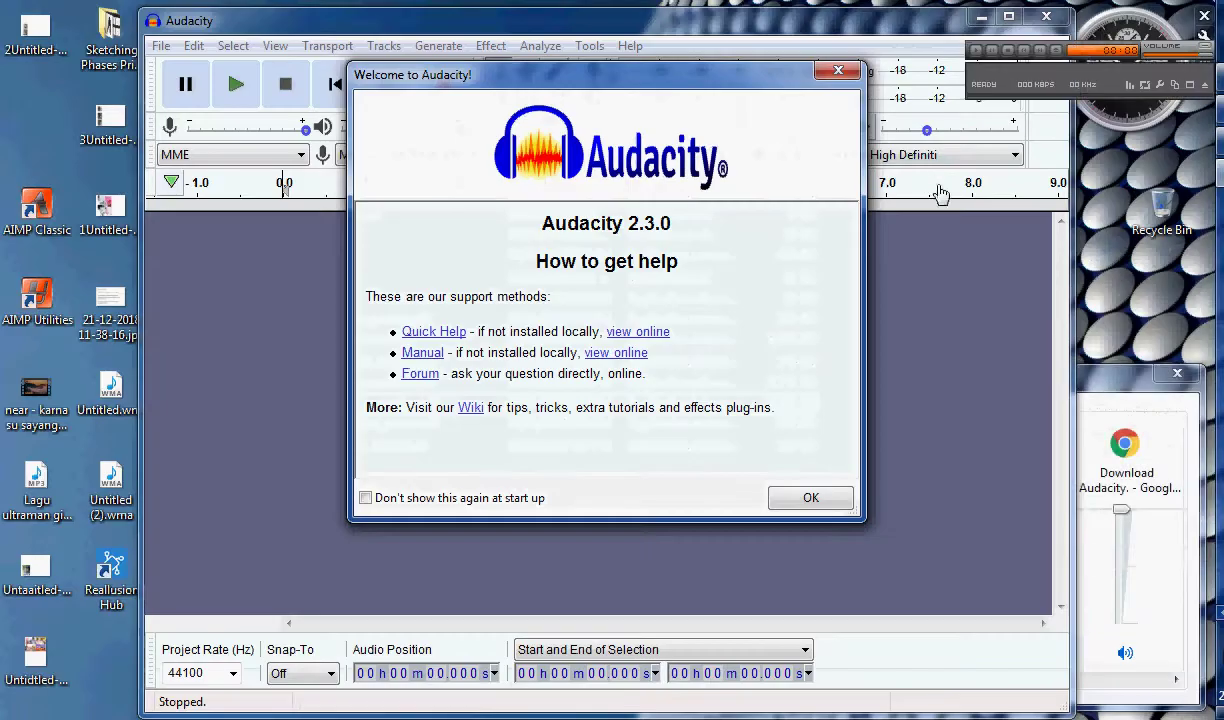
click(811, 497)
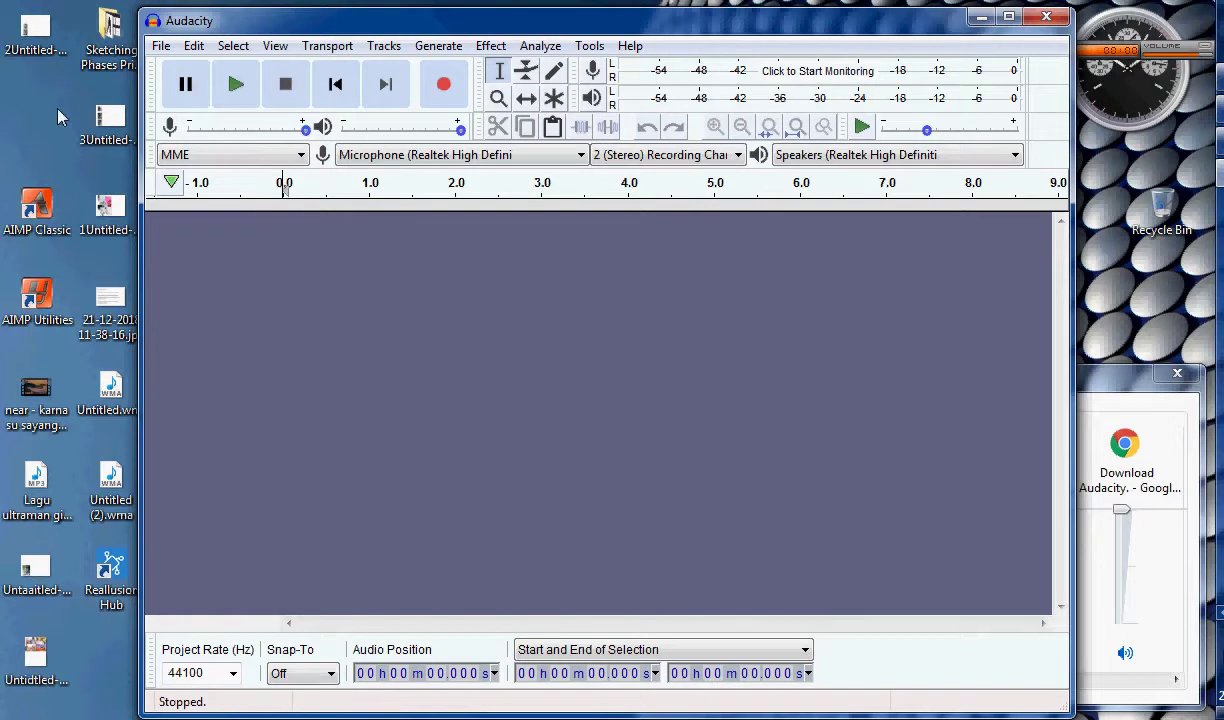
Record a microphone clip of about 3.3 seconds on a new audio track and play it back.
click(444, 87)
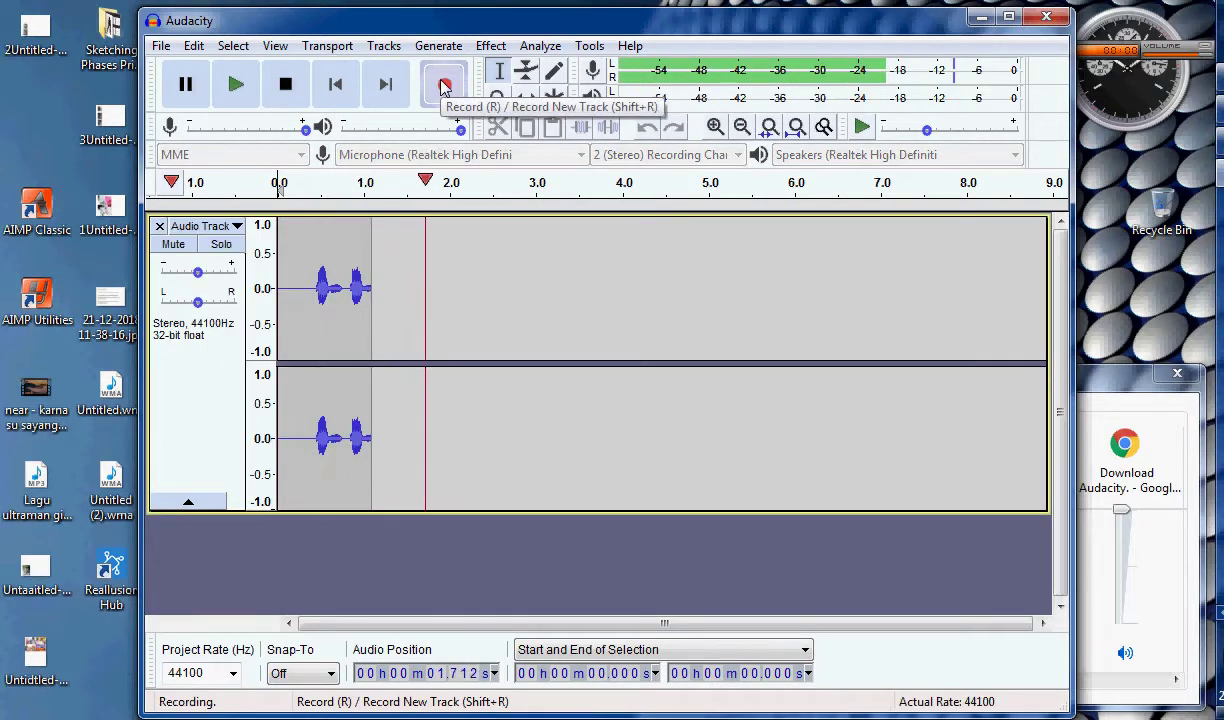
click(285, 84)
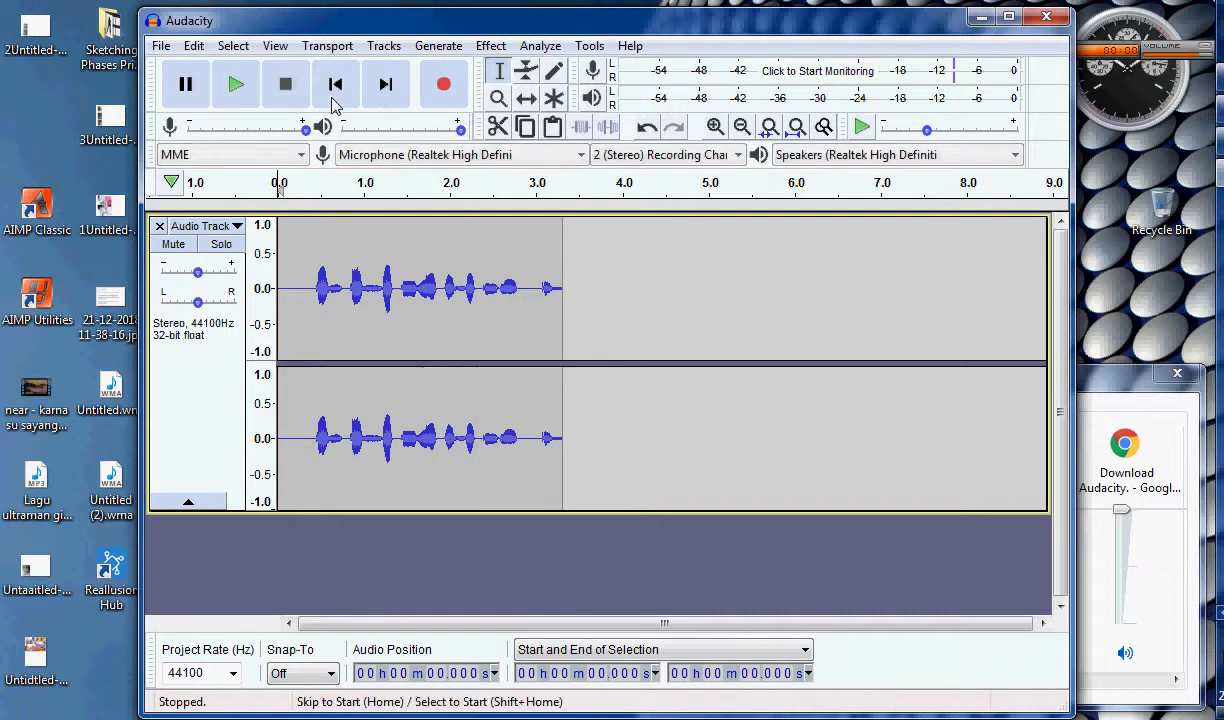
click(242, 92)
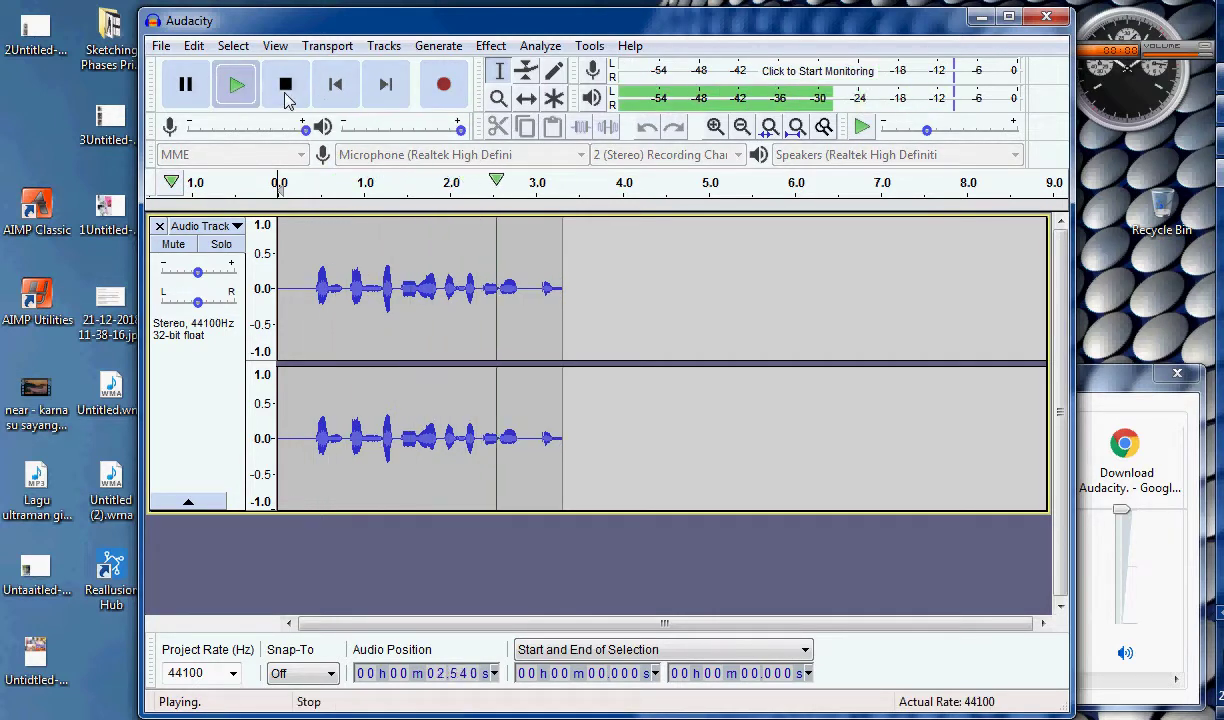
click(286, 88)
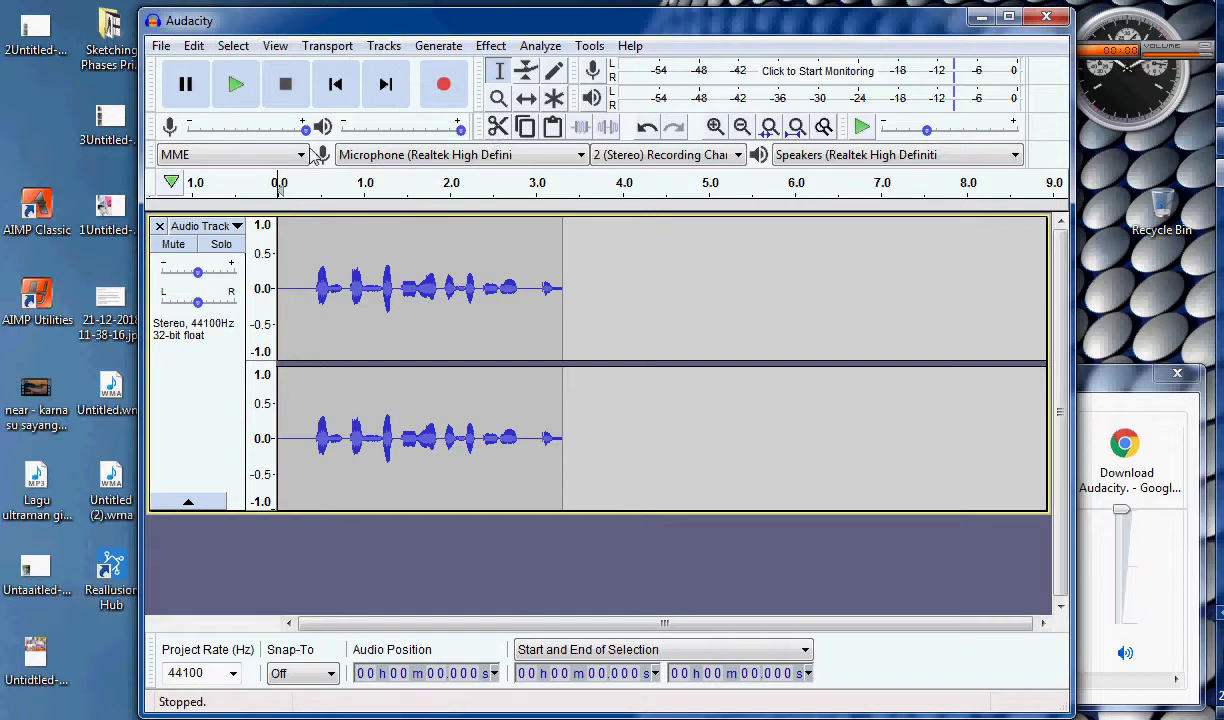
click(237, 87)
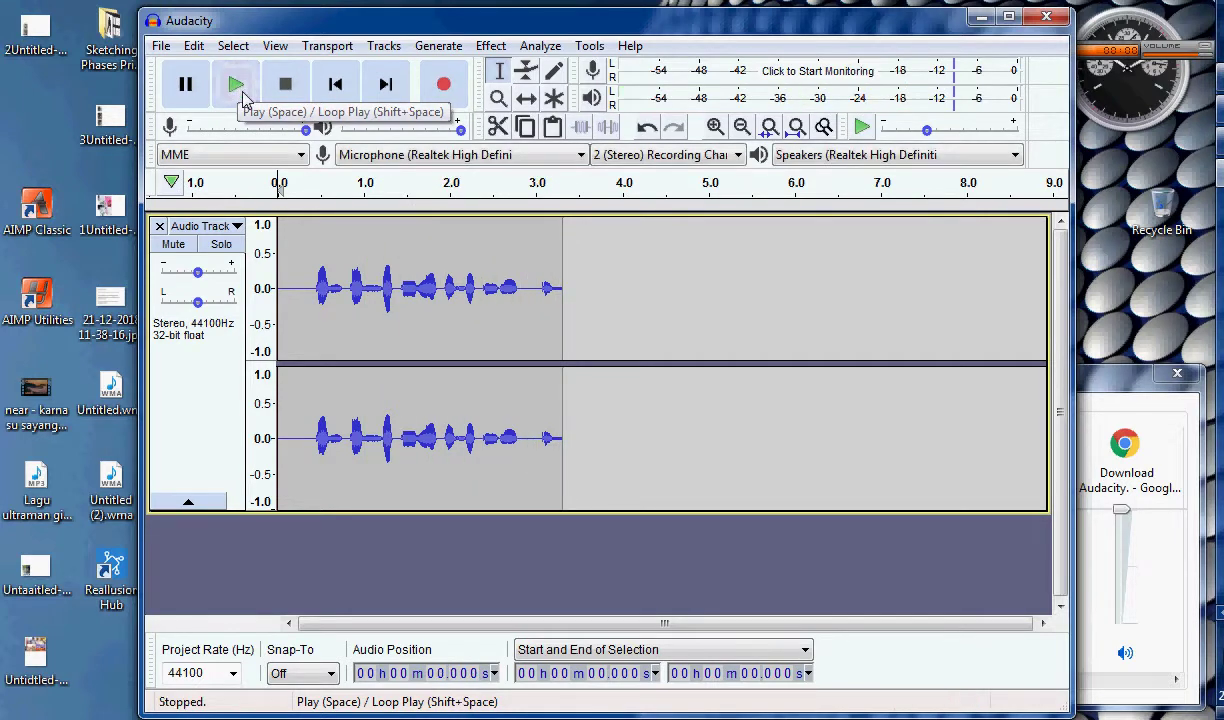
Record more audio at the end of the same track, up to about 8 seconds, and play the whole track.
click(444, 86)
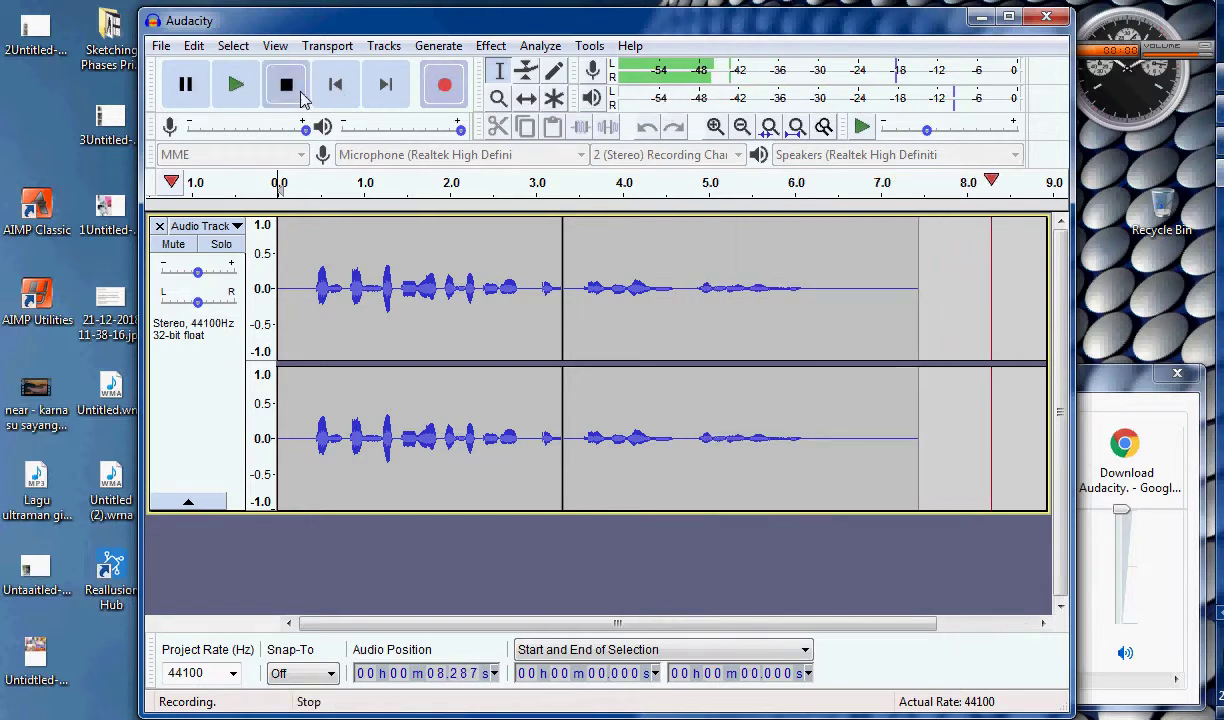
click(288, 88)
click(236, 88)
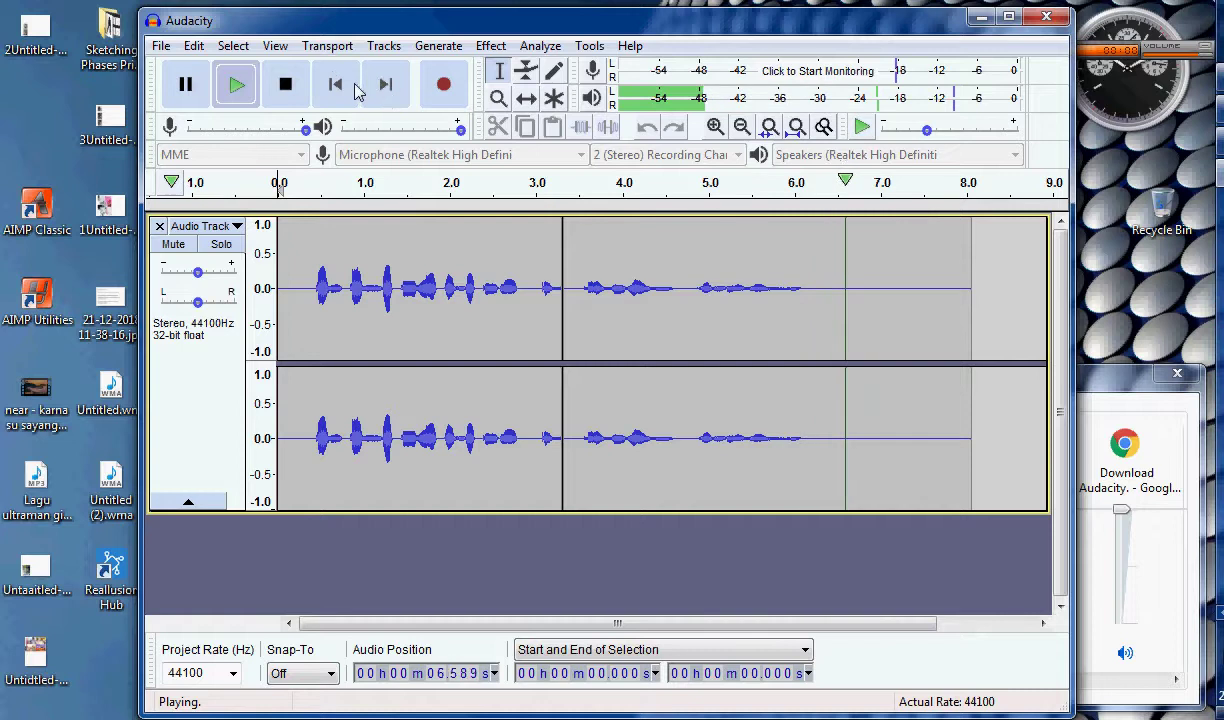
click(491, 50)
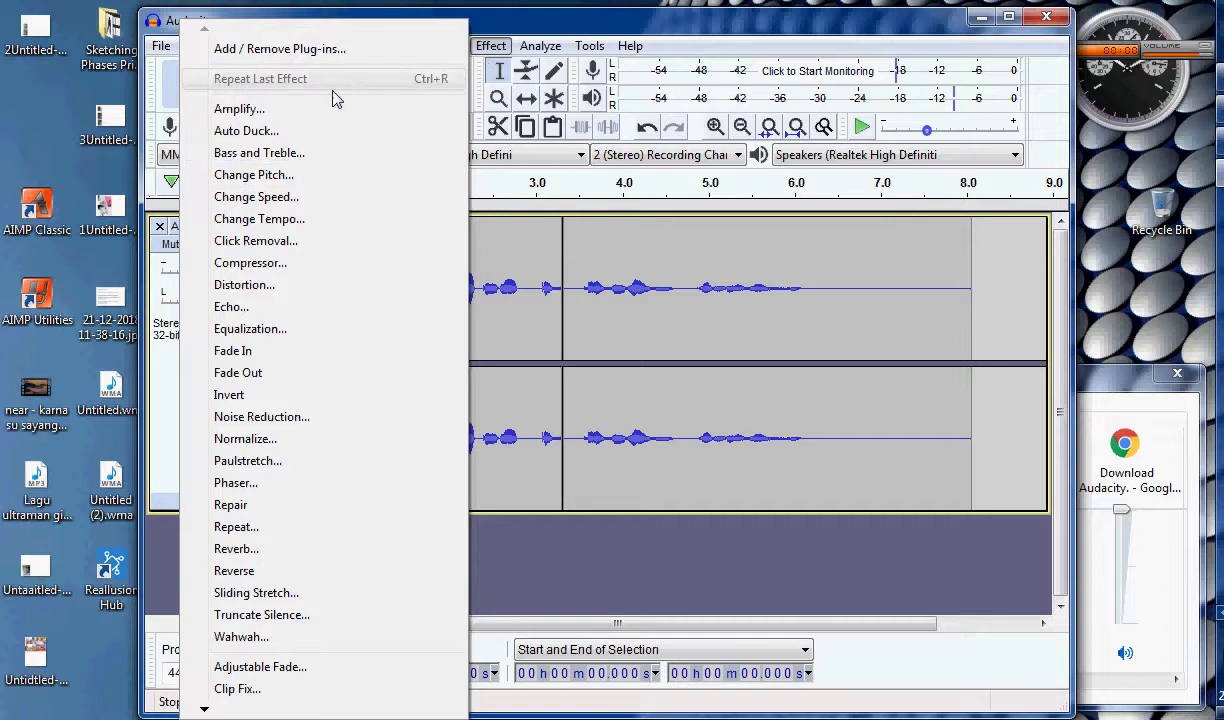
click(508, 20)
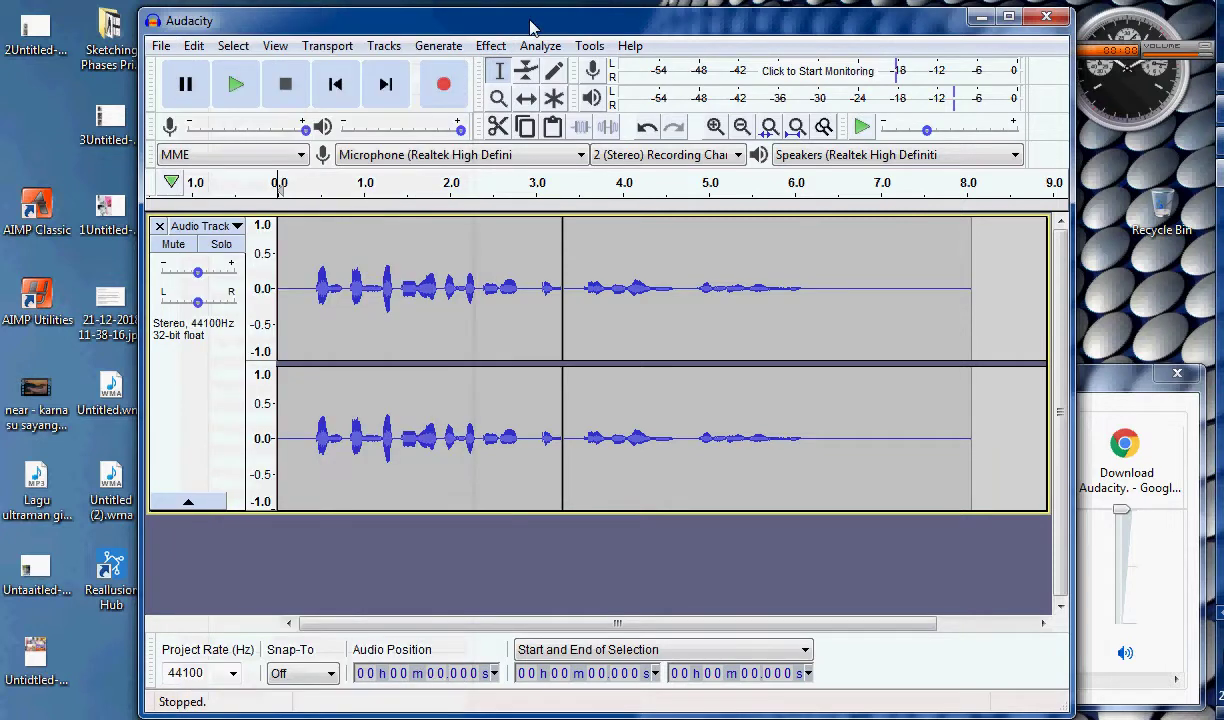
click(162, 47)
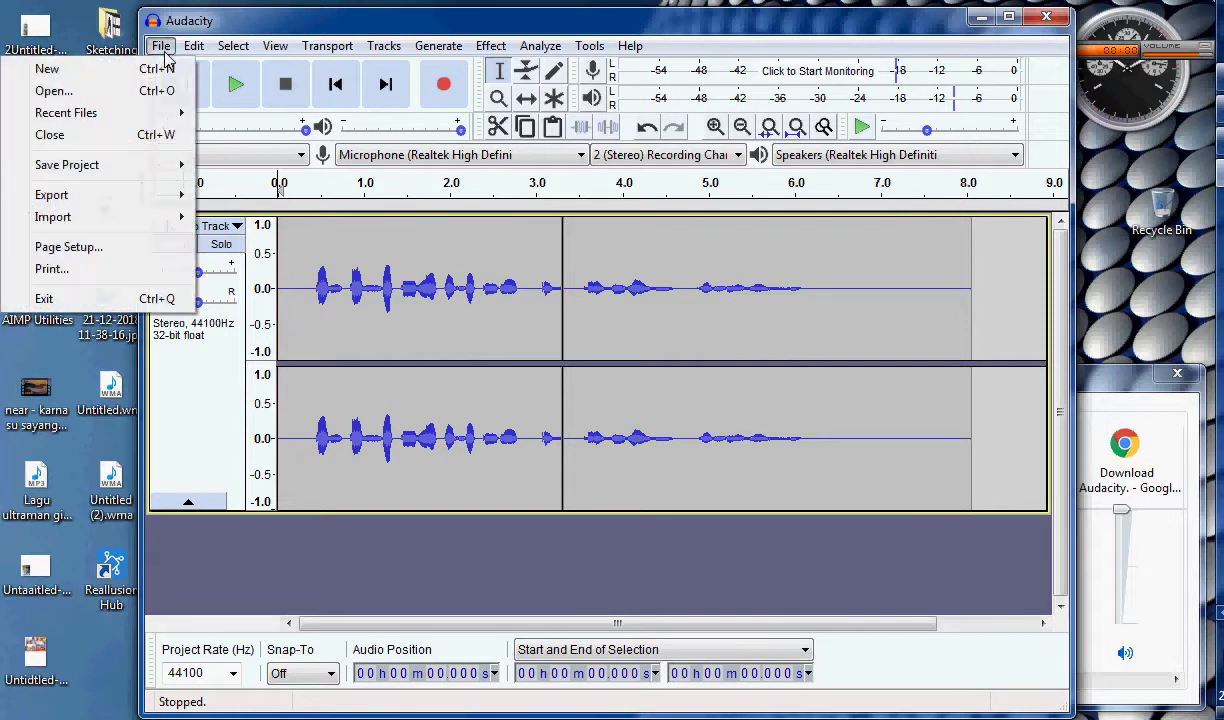
mouse_move(193, 52)
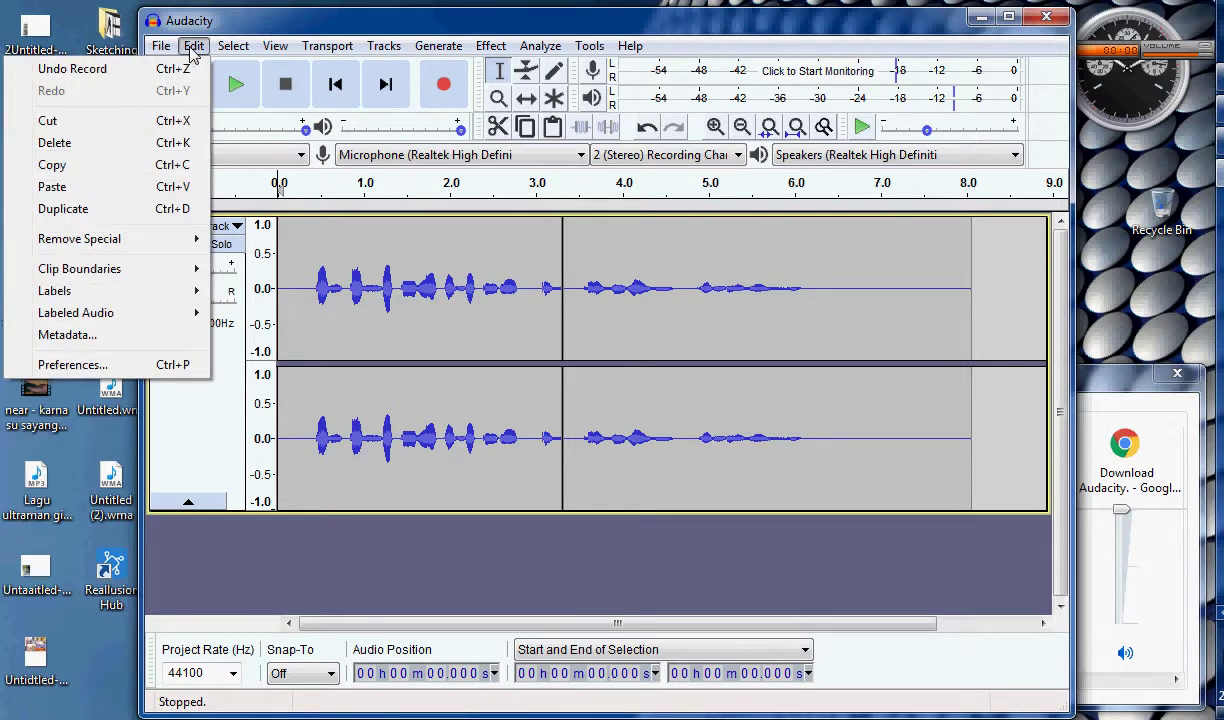
mouse_move(232, 56)
mouse_move(281, 57)
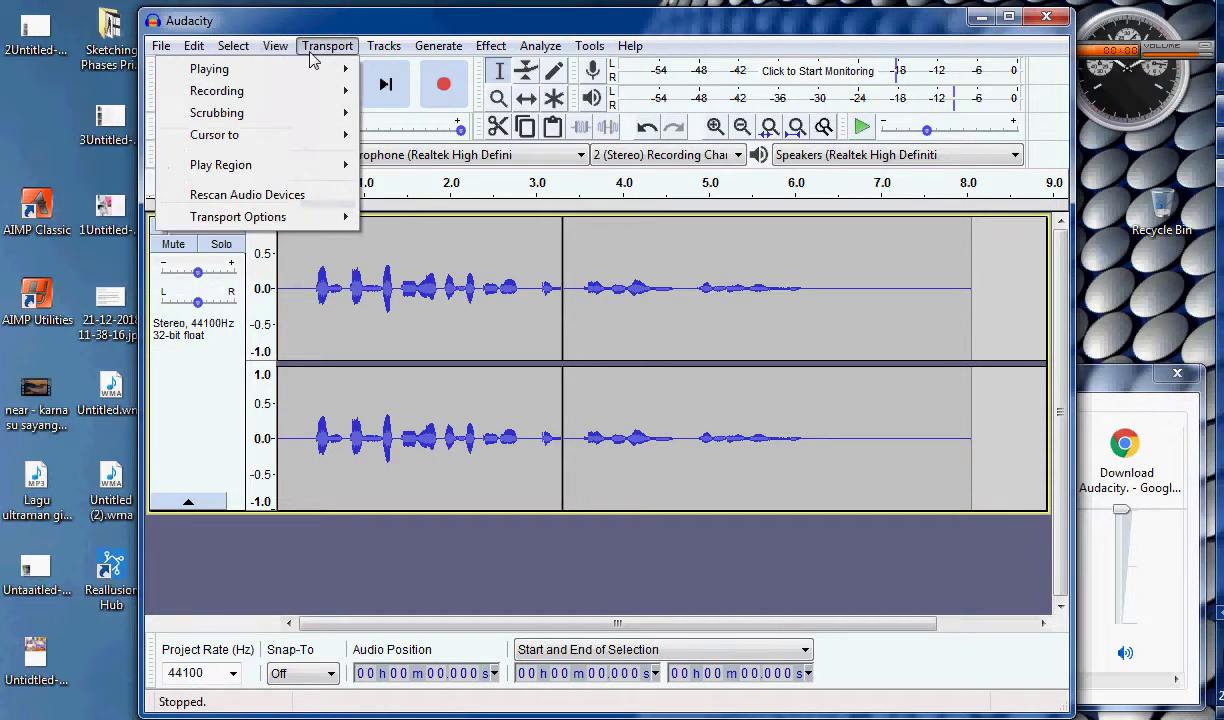
mouse_move(376, 62)
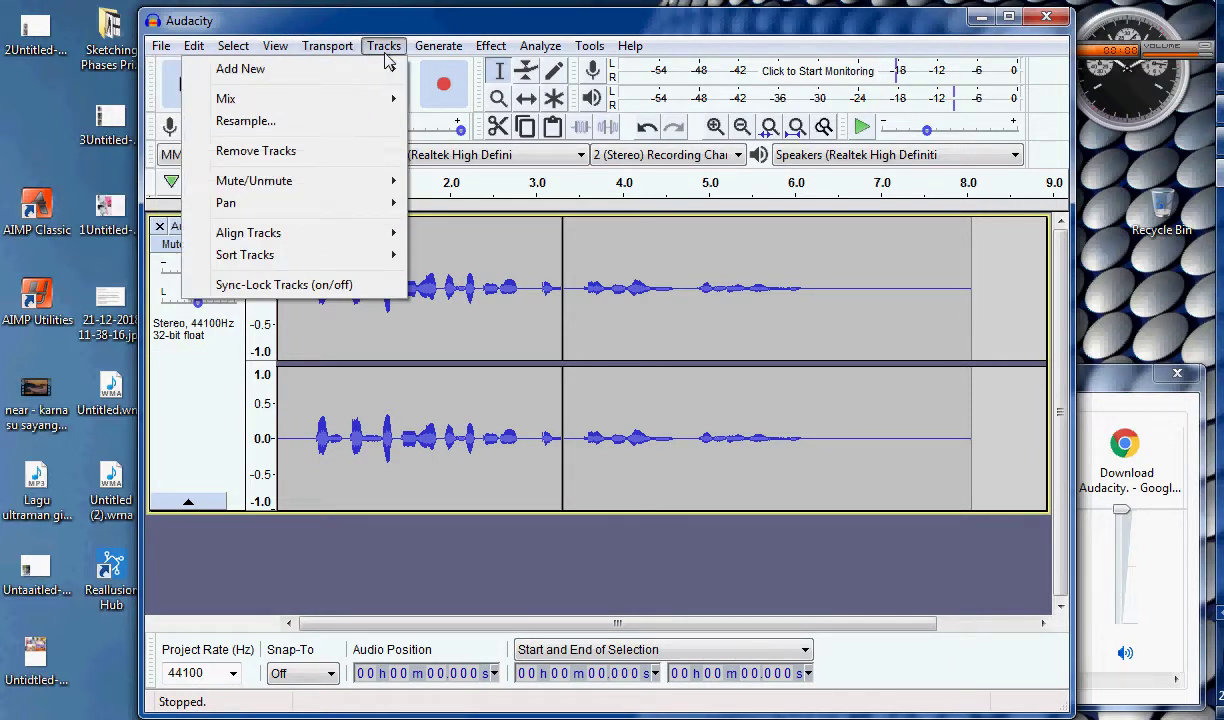
mouse_move(425, 45)
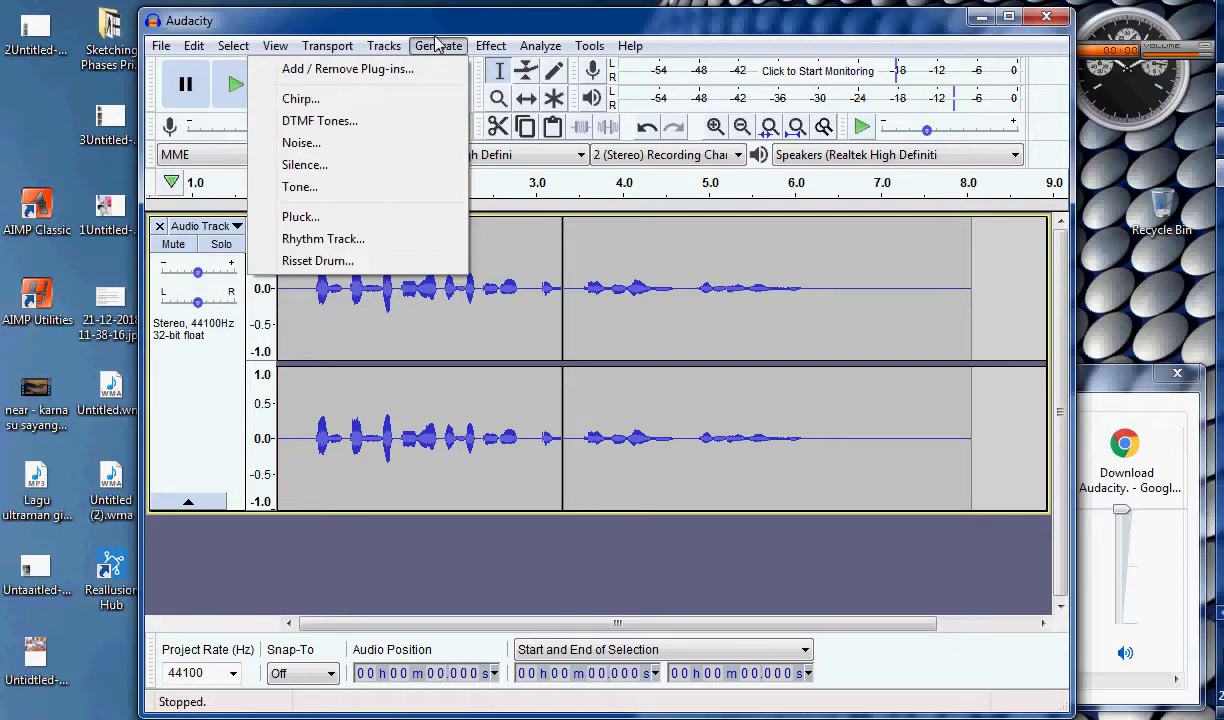
mouse_move(498, 50)
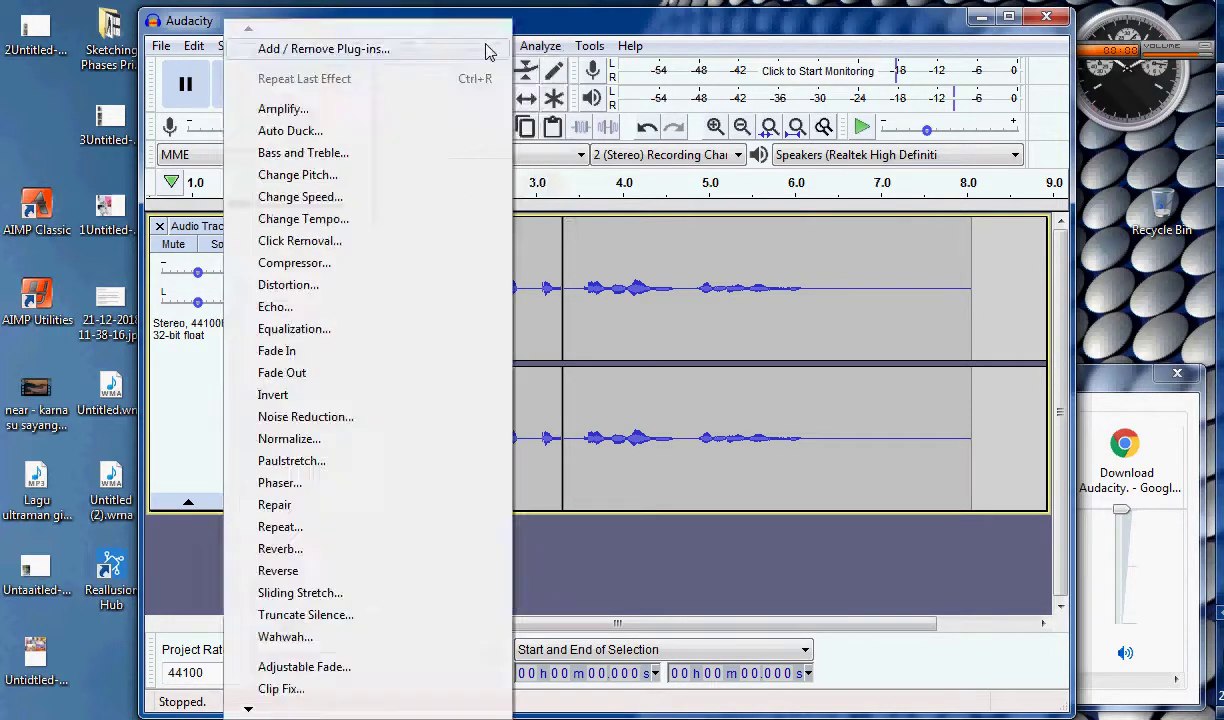
mouse_move(554, 48)
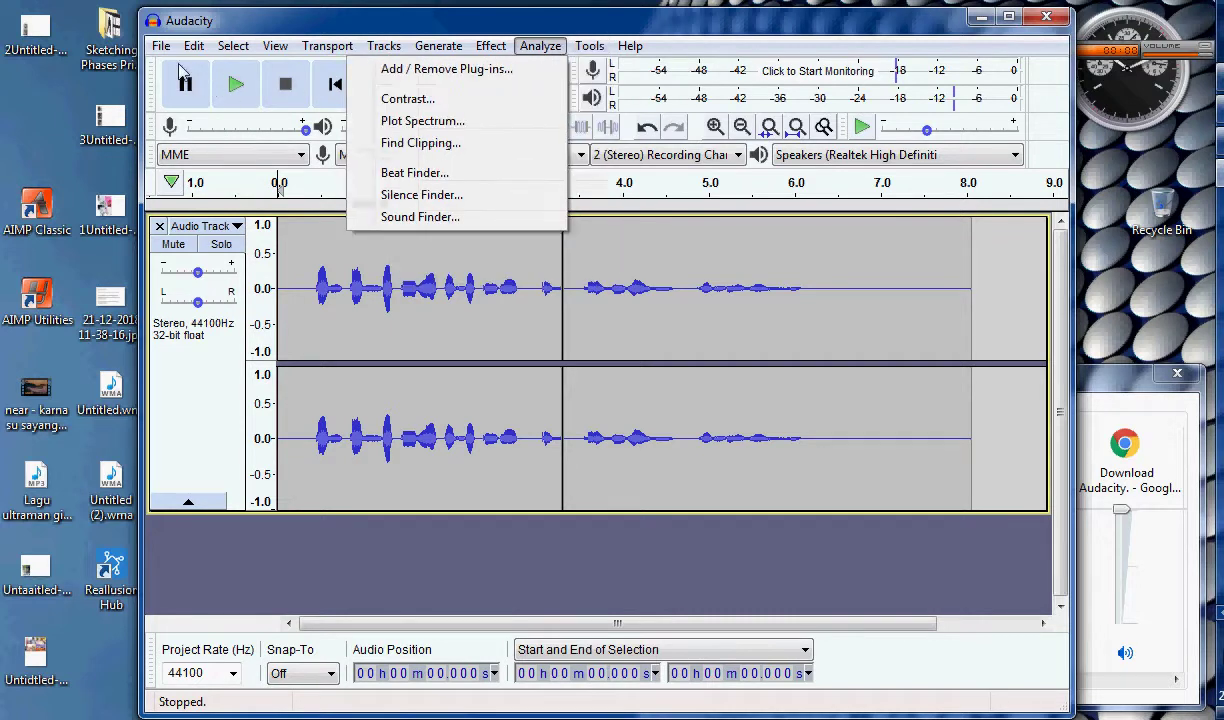
Start saving the project with Save Project As and turn off the warning that Save Project is not for audio files.
mouse_move(150, 165)
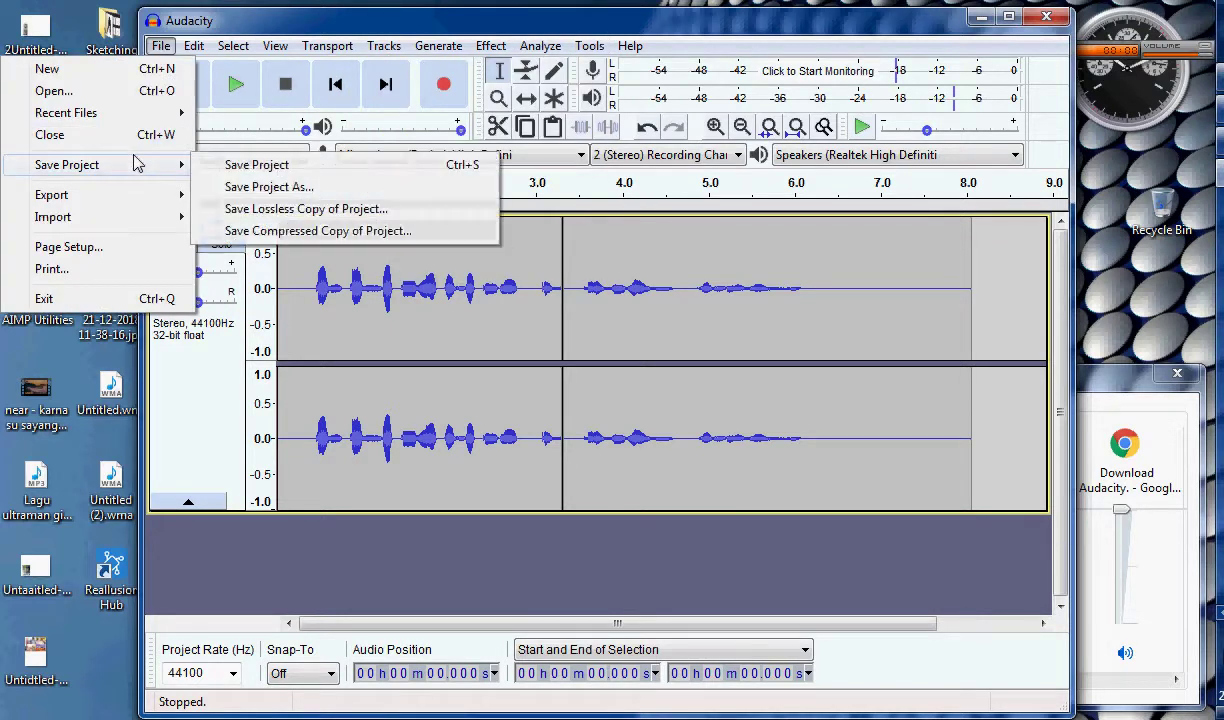
click(340, 187)
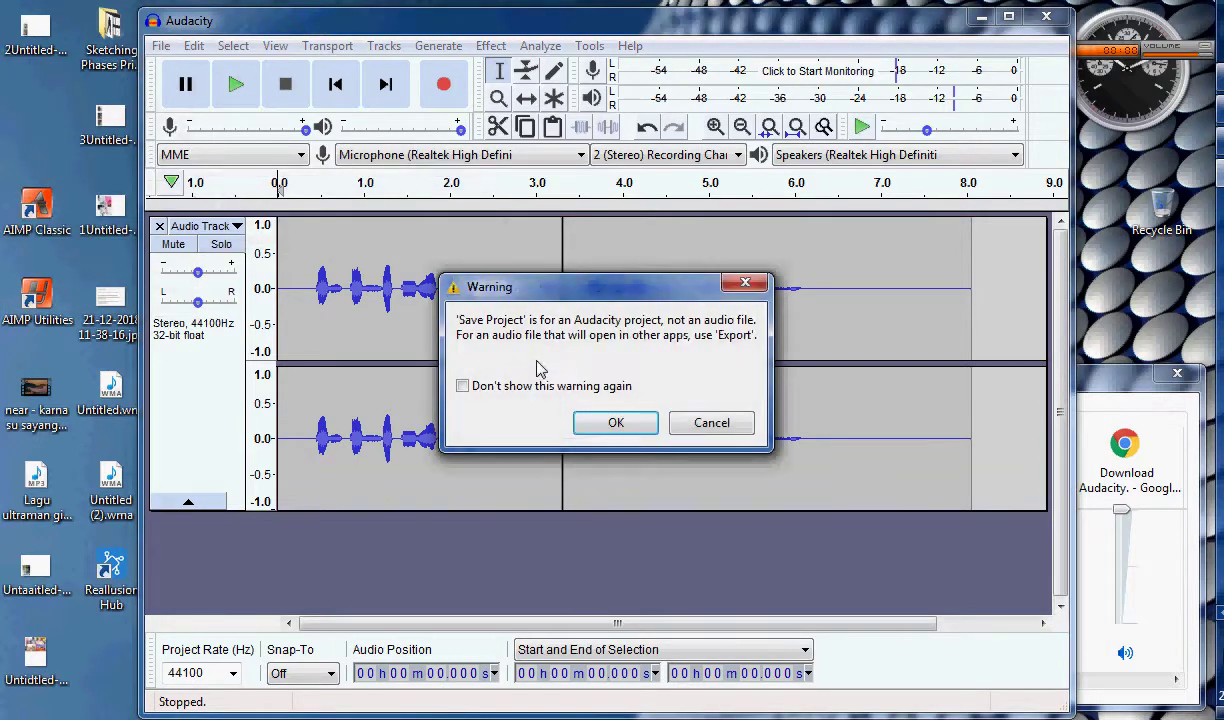
click(462, 385)
click(640, 426)
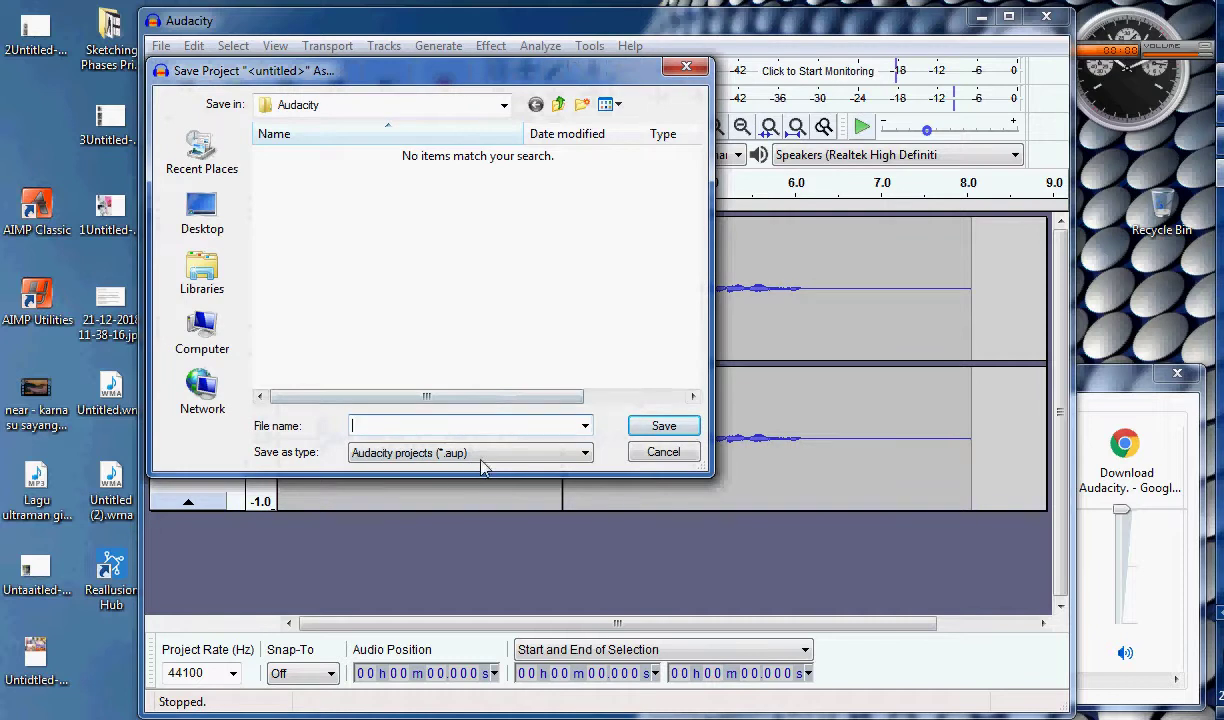
Check which file types are offered for saving the project and leave without saving.
click(481, 455)
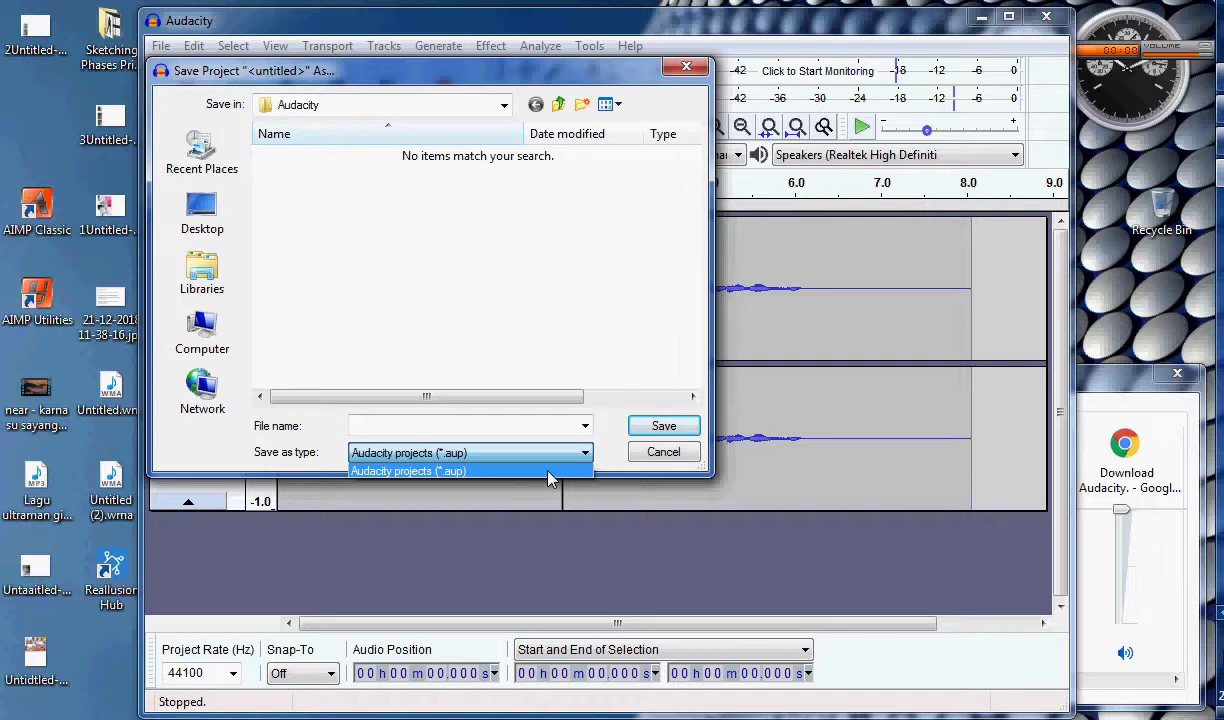
click(672, 70)
click(686, 69)
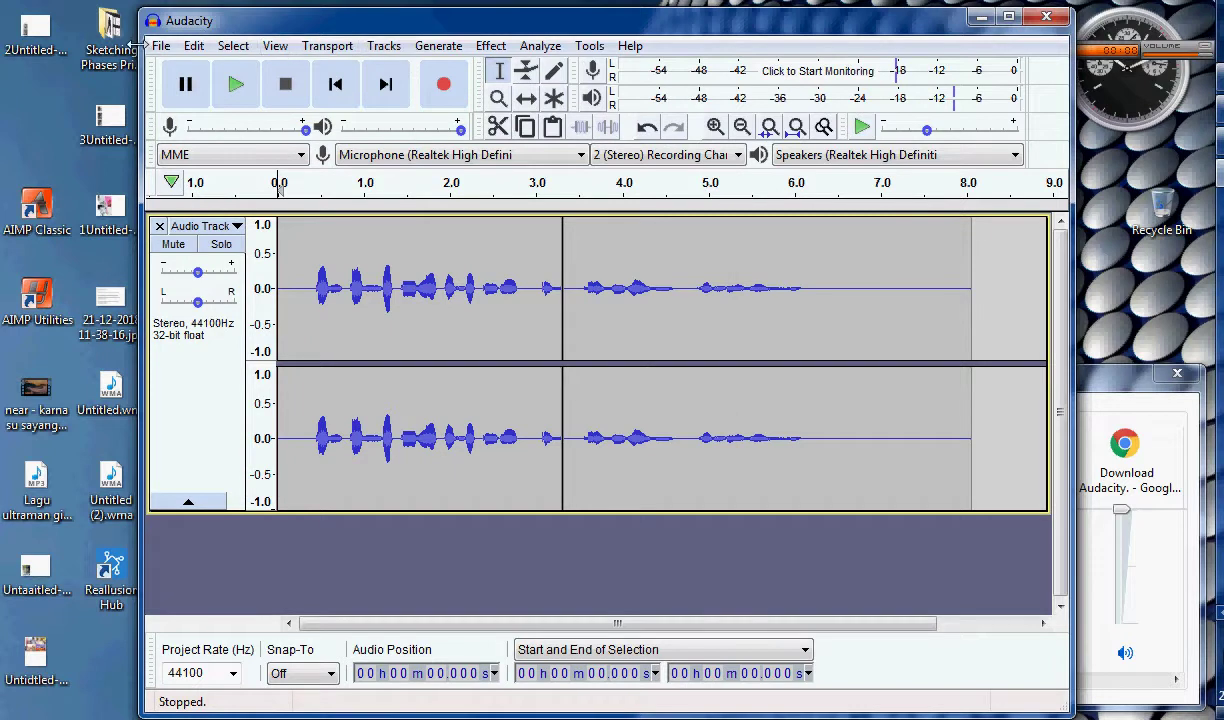
click(194, 47)
mouse_move(160, 47)
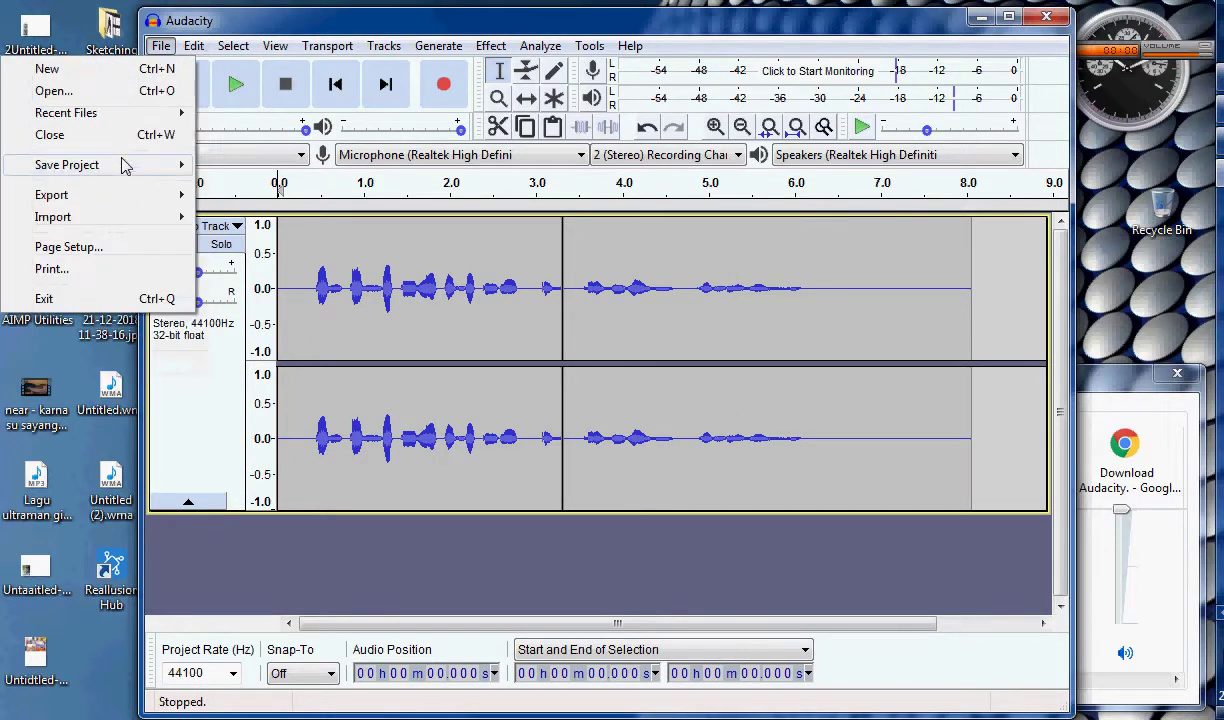
mouse_move(120, 175)
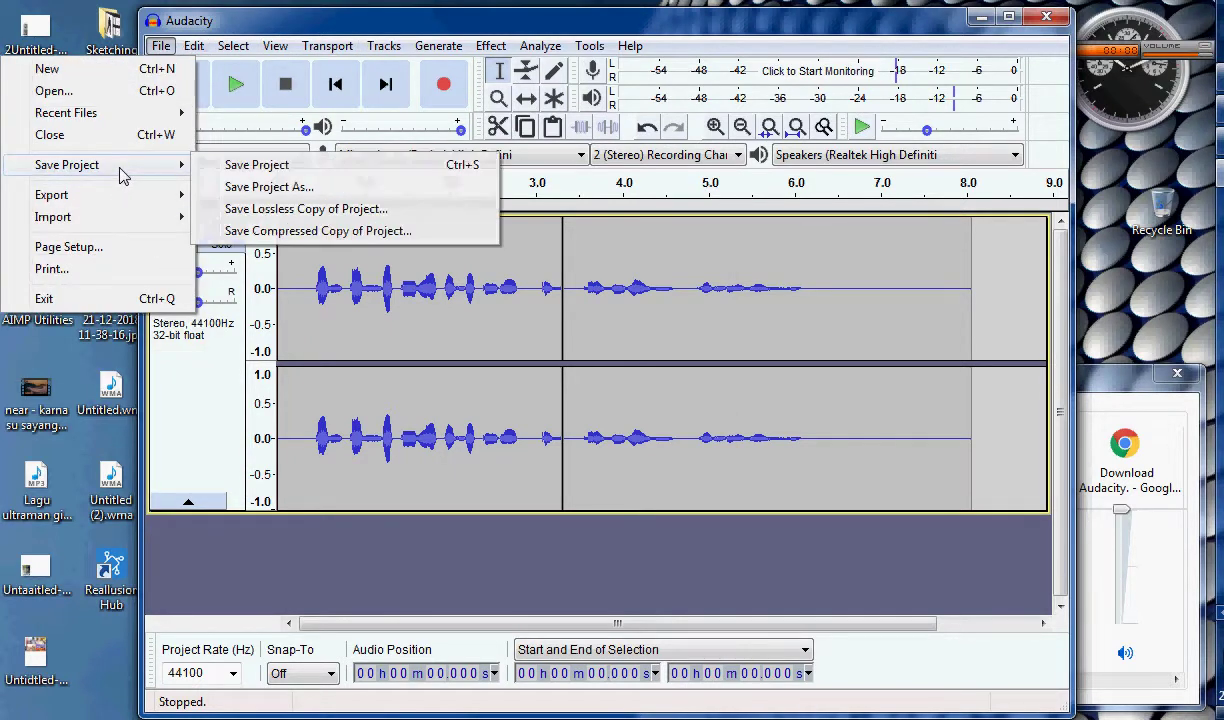
click(366, 180)
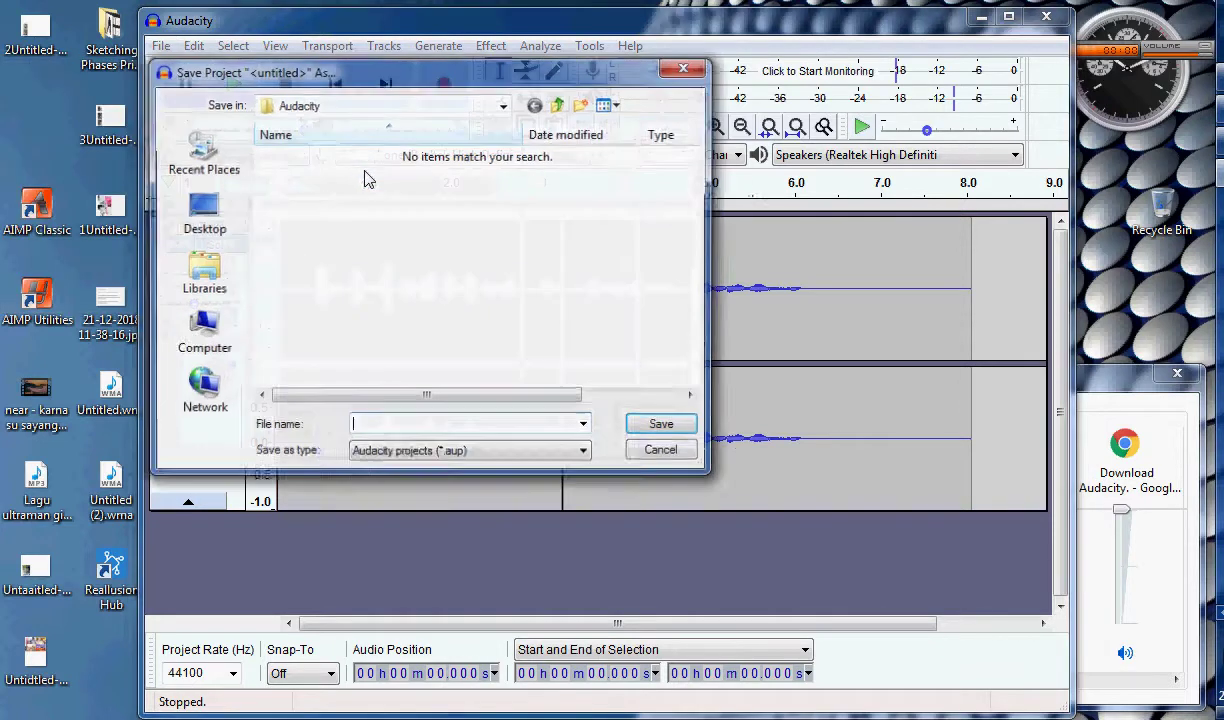
click(447, 455)
click(664, 86)
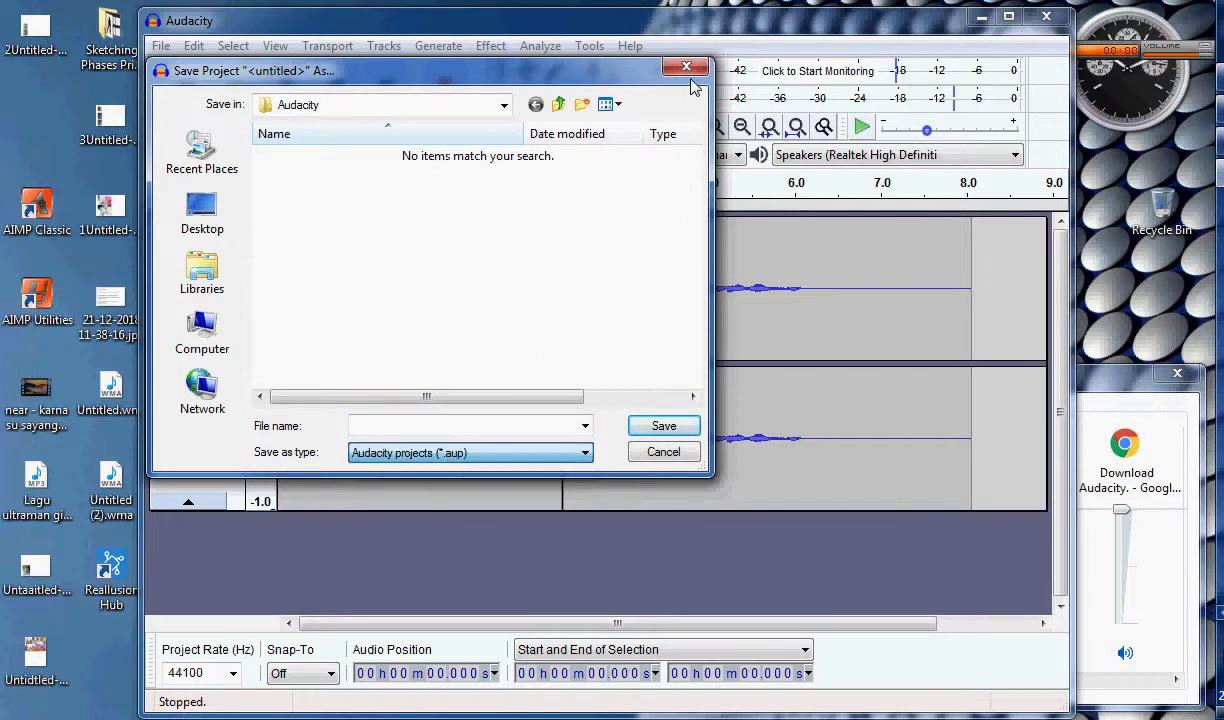
click(686, 67)
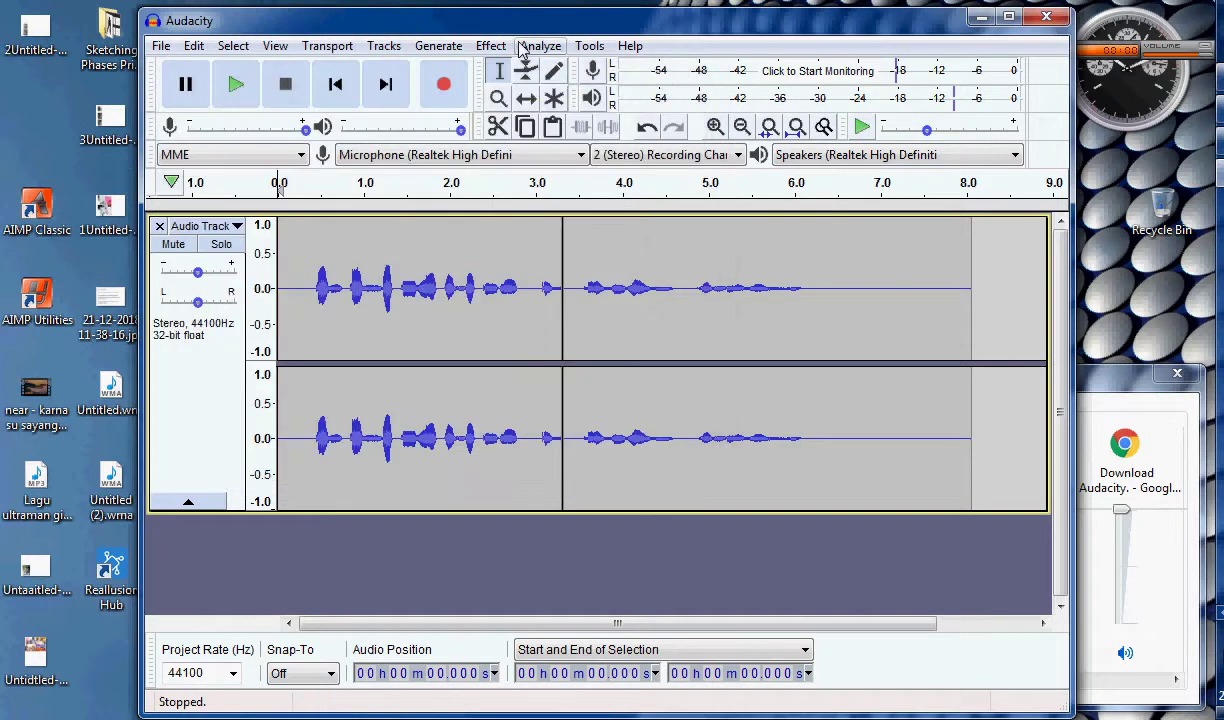
Try to export the recording to the Desktop as untitled.mp3, accepting lame_enc.dll as the encoder location on both attempts.
click(160, 45)
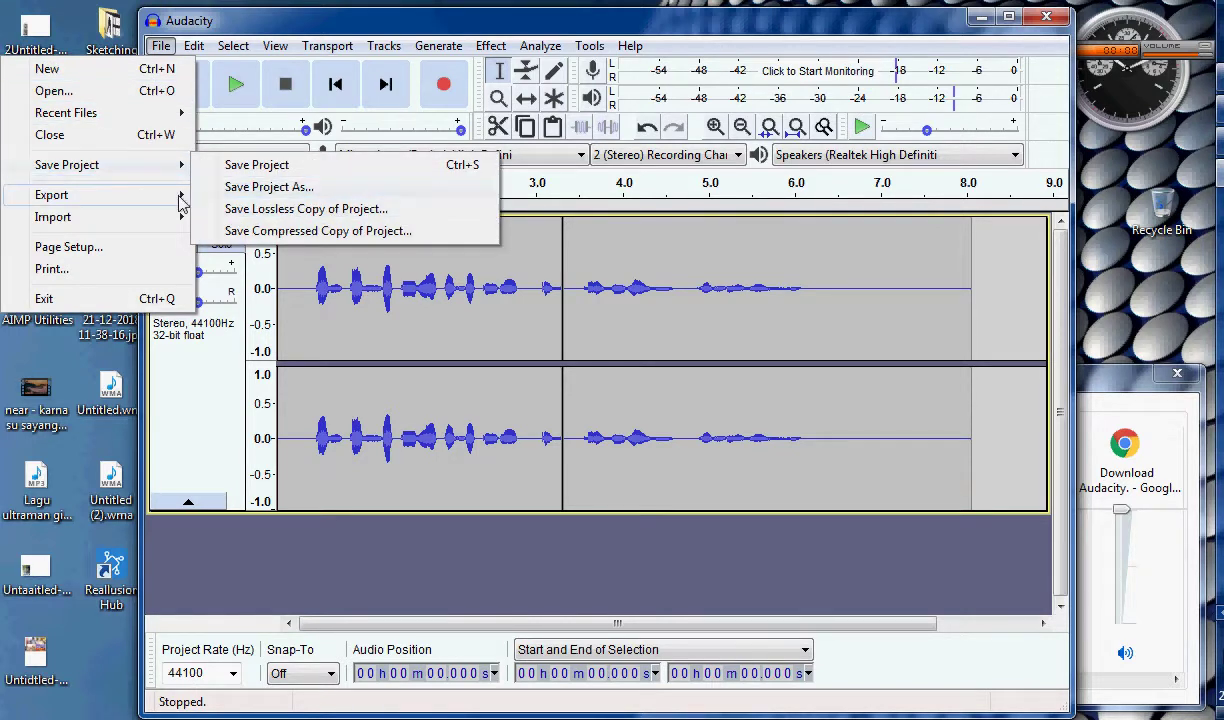
mouse_move(182, 201)
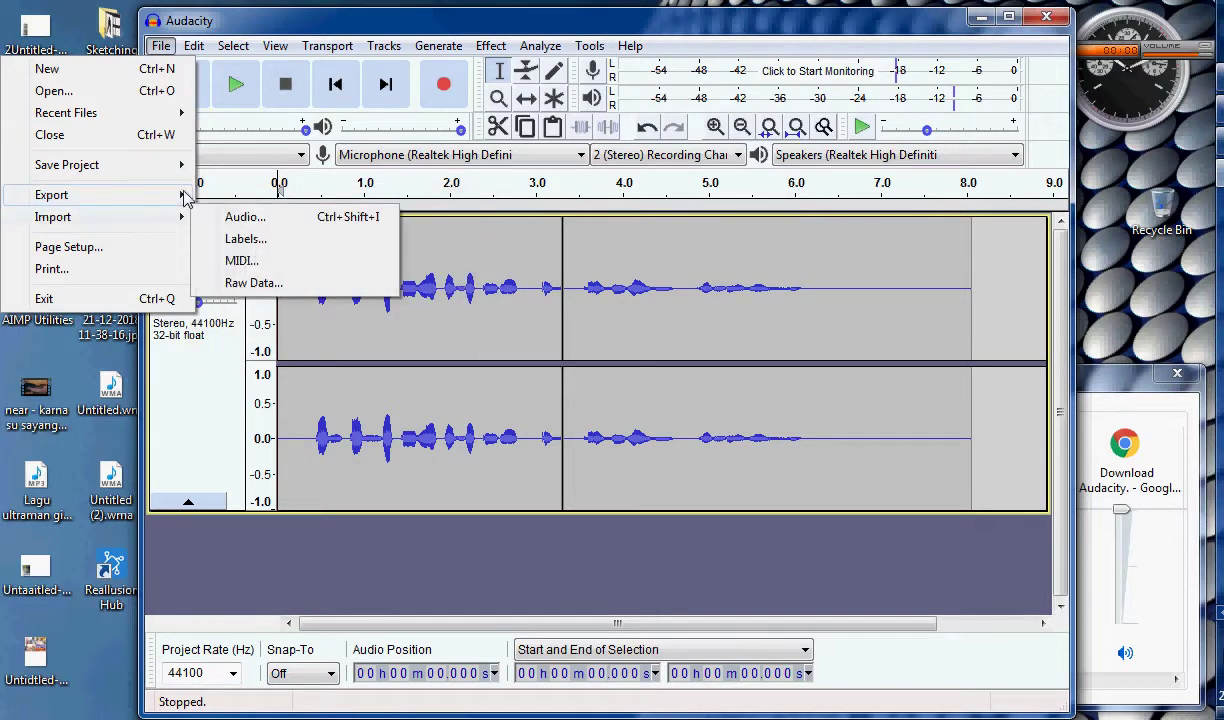
click(228, 193)
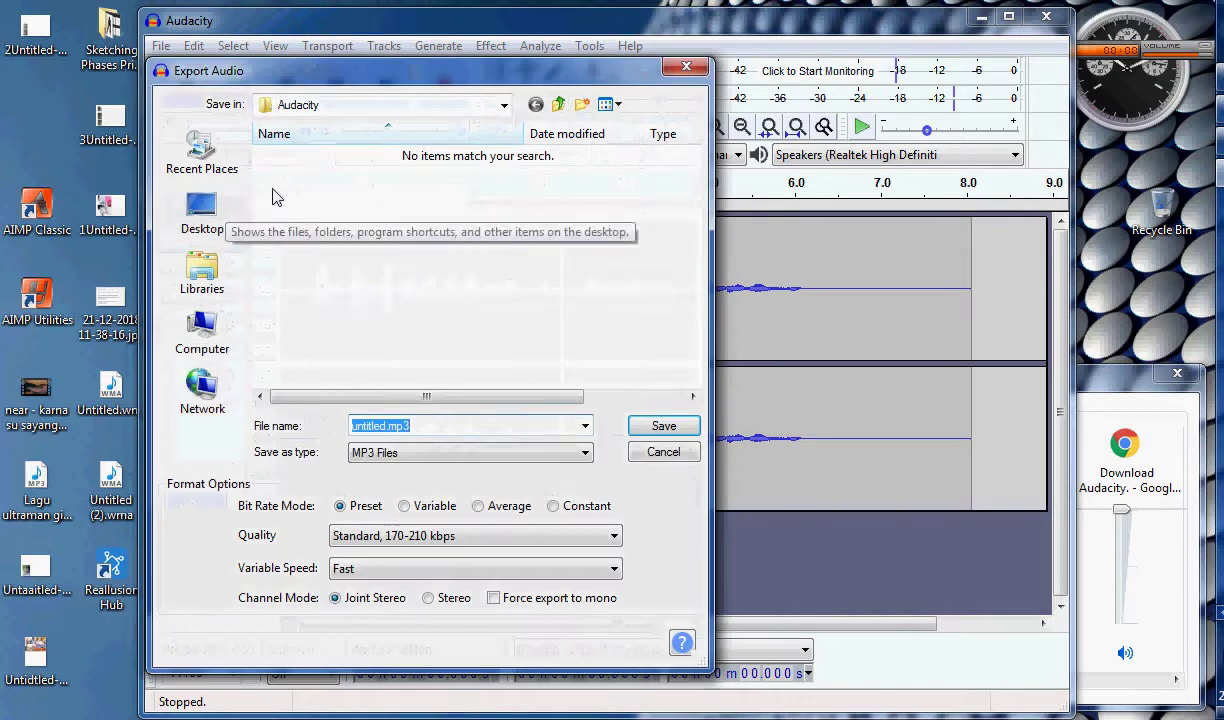
click(202, 212)
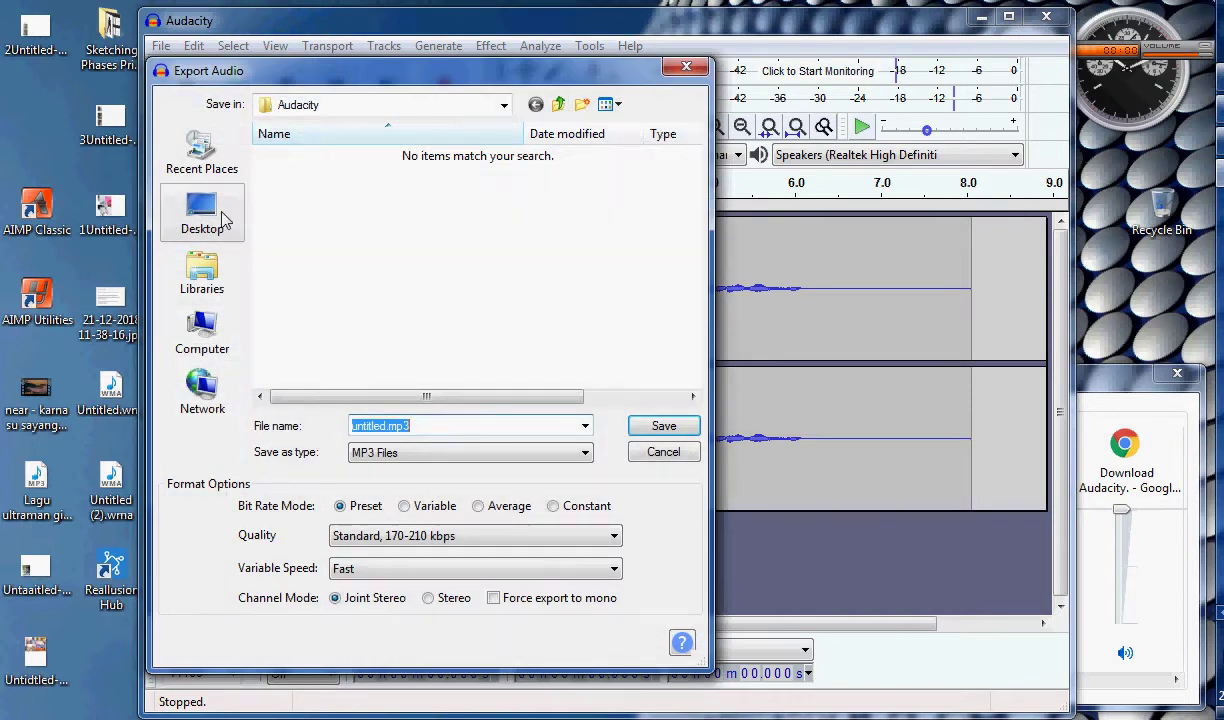
click(643, 422)
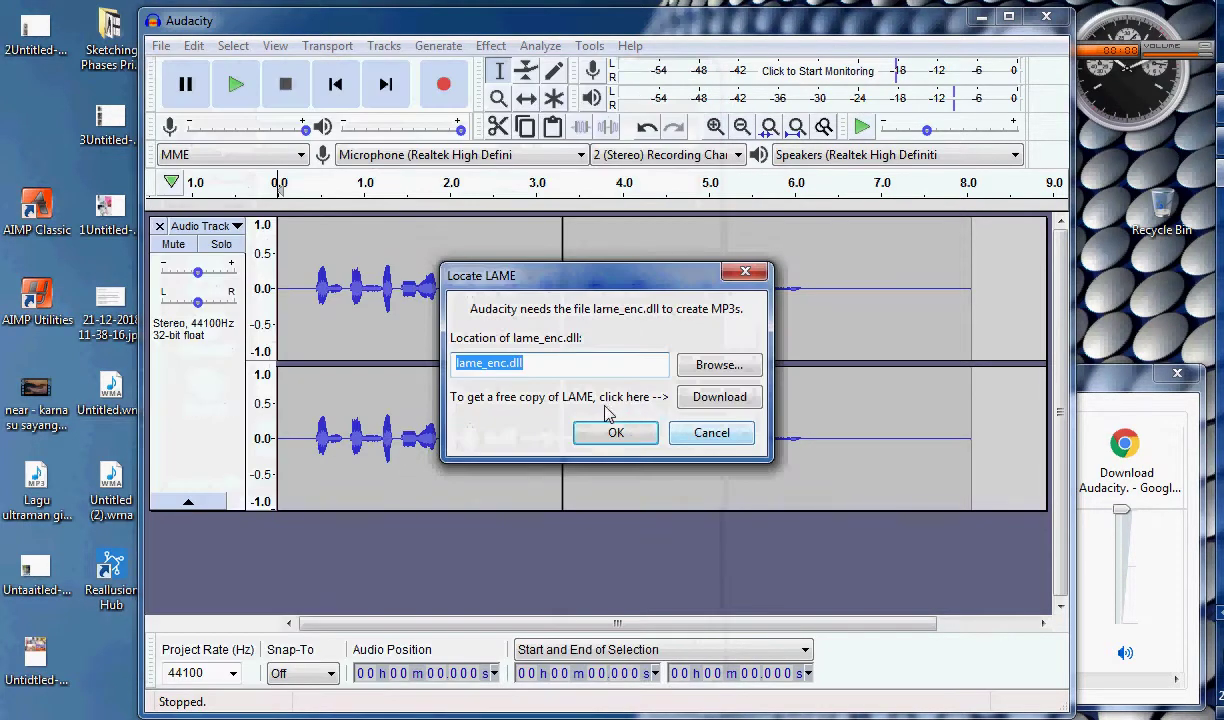
click(616, 436)
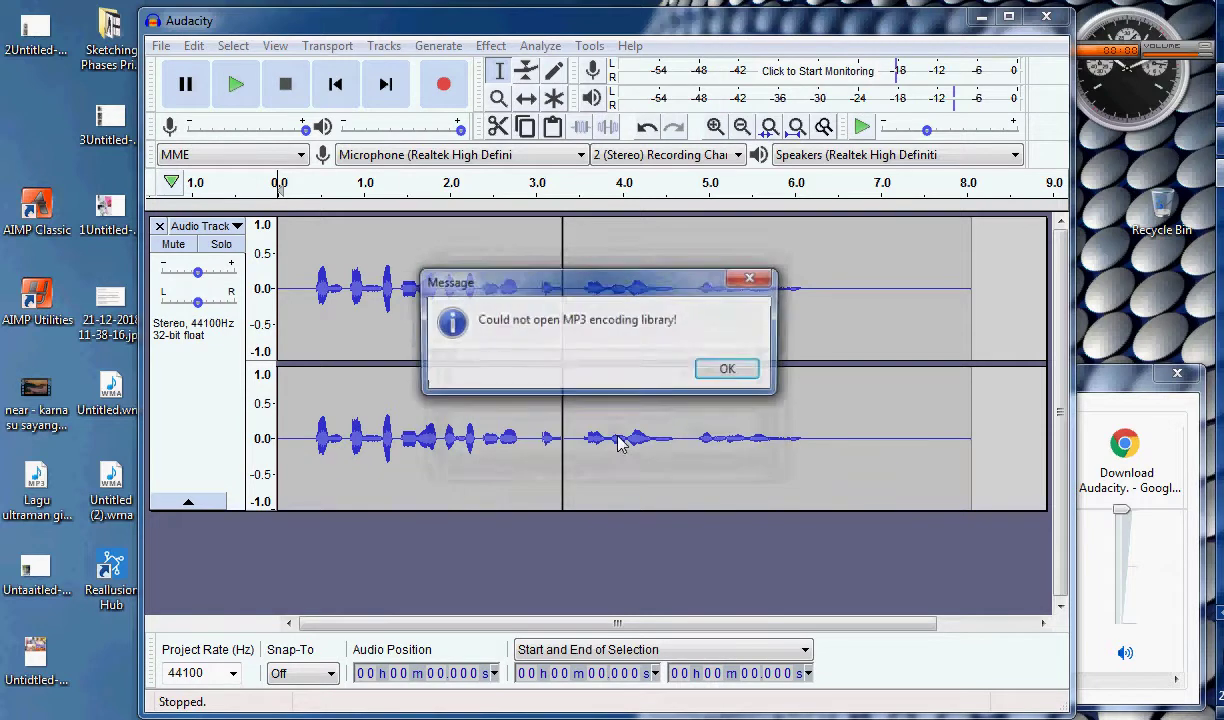
click(733, 371)
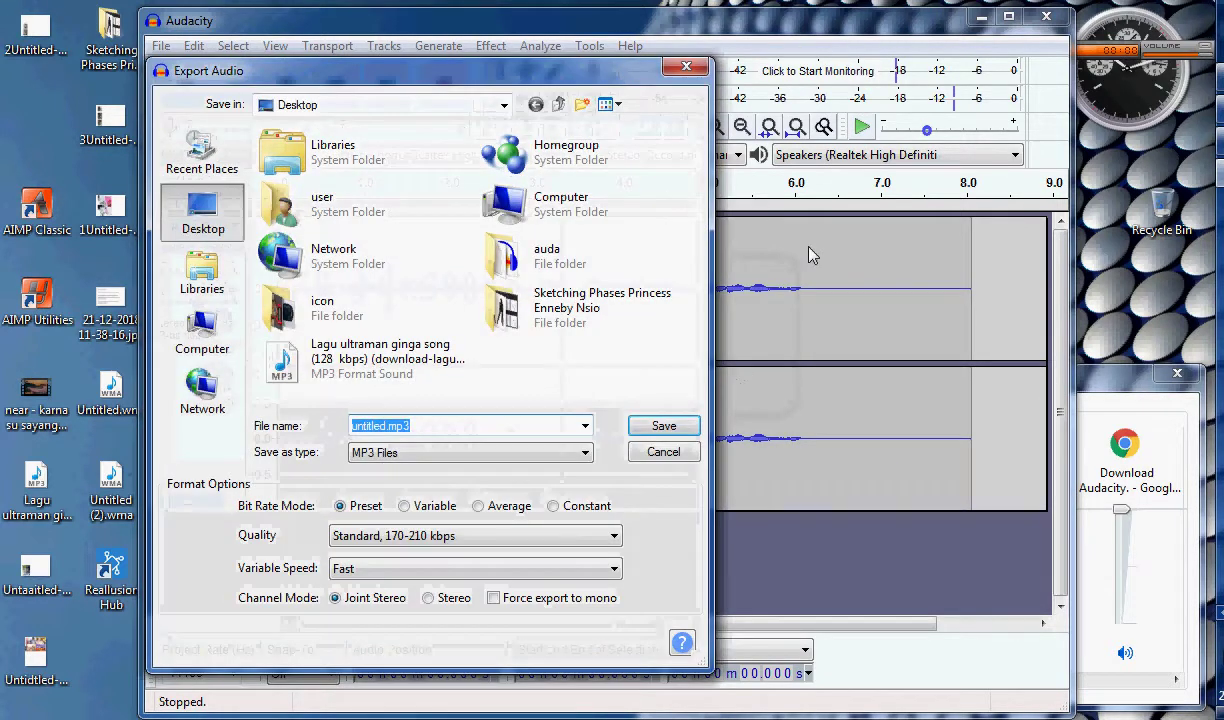
click(652, 420)
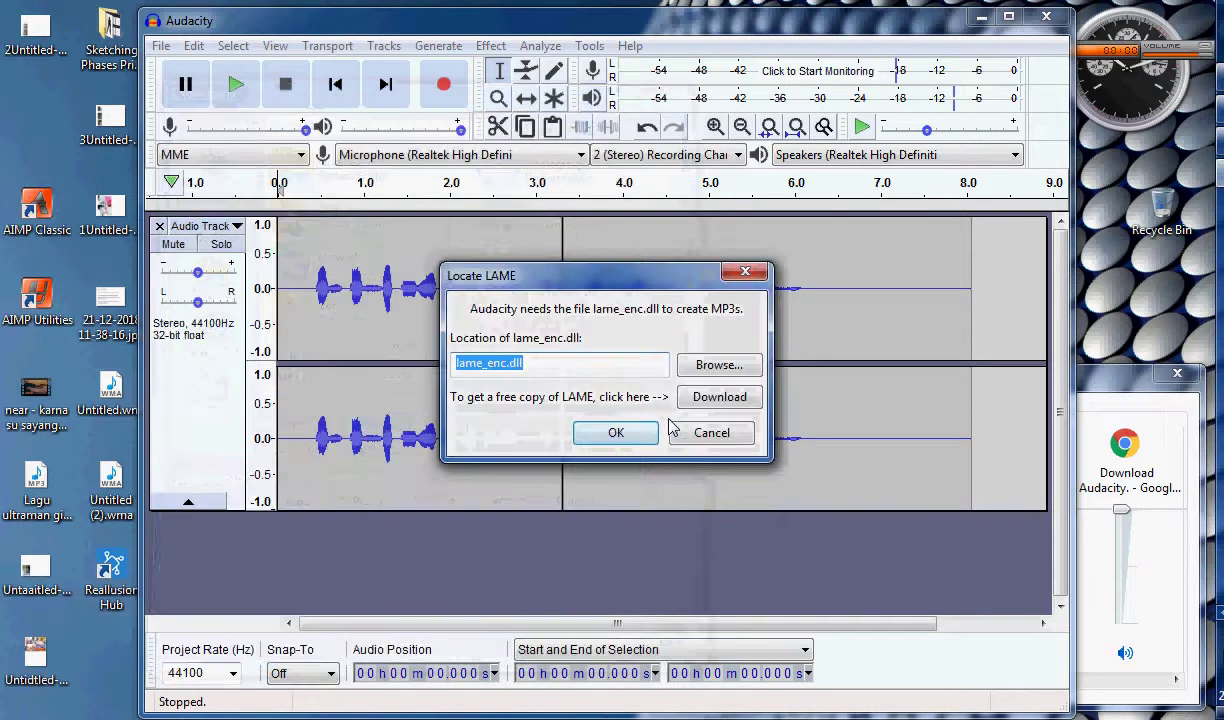
click(645, 438)
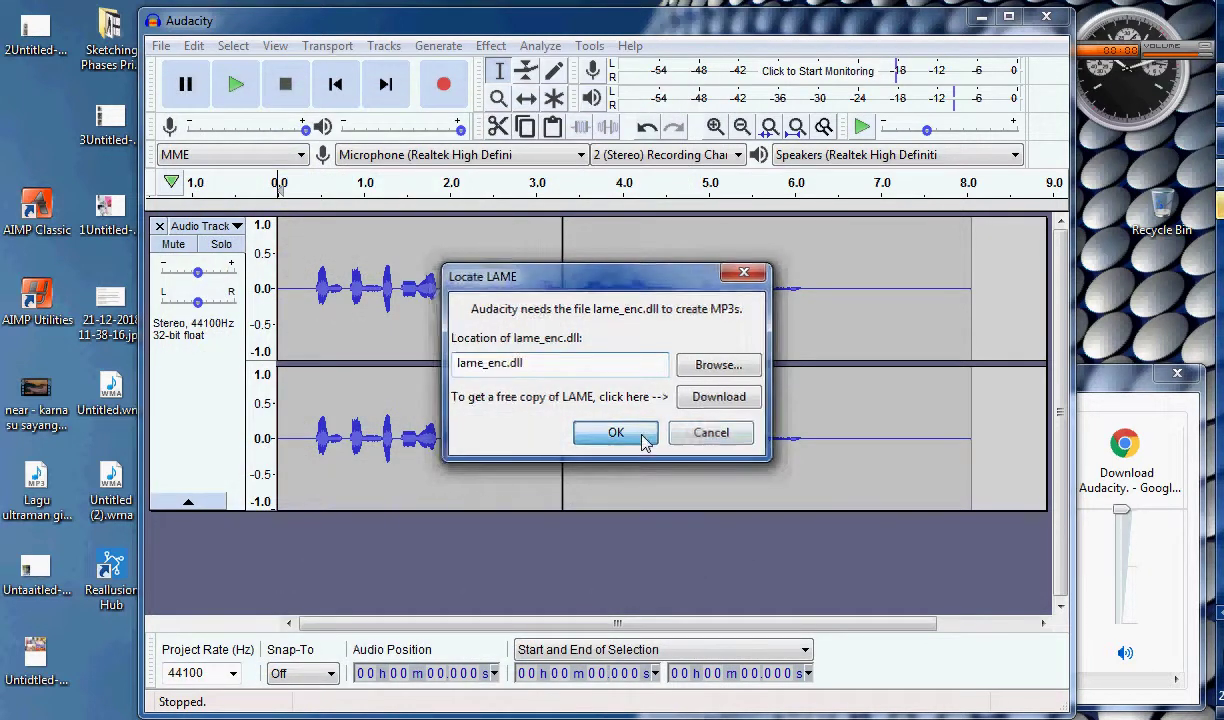
click(712, 373)
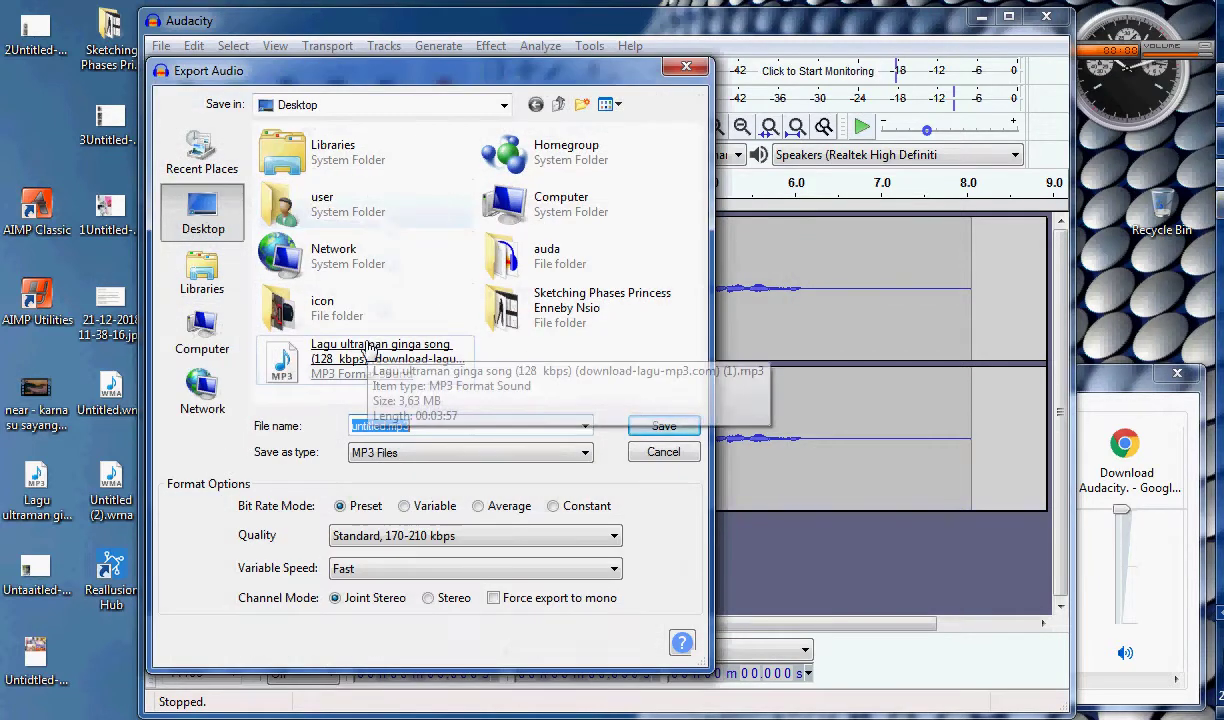
Try to export untitled.mp3 into the auda folder with lame_enc.dll as the encoder location, and abandon the export.
click(553, 268)
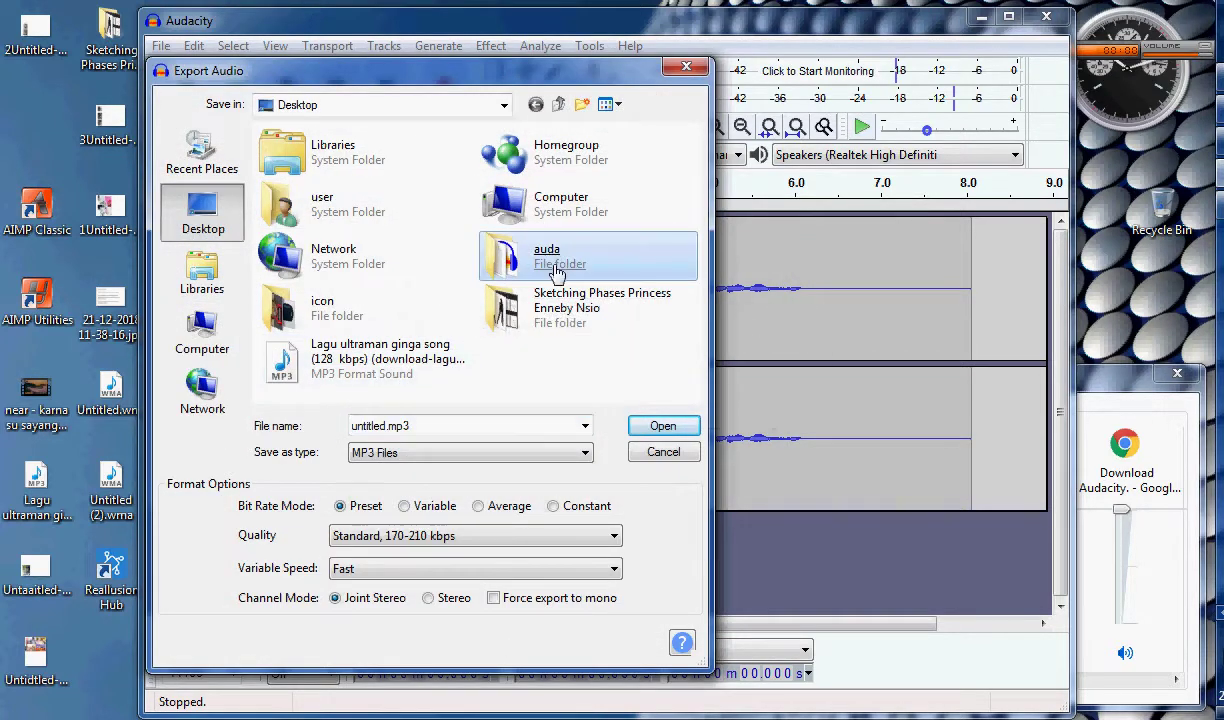
click(662, 425)
click(661, 425)
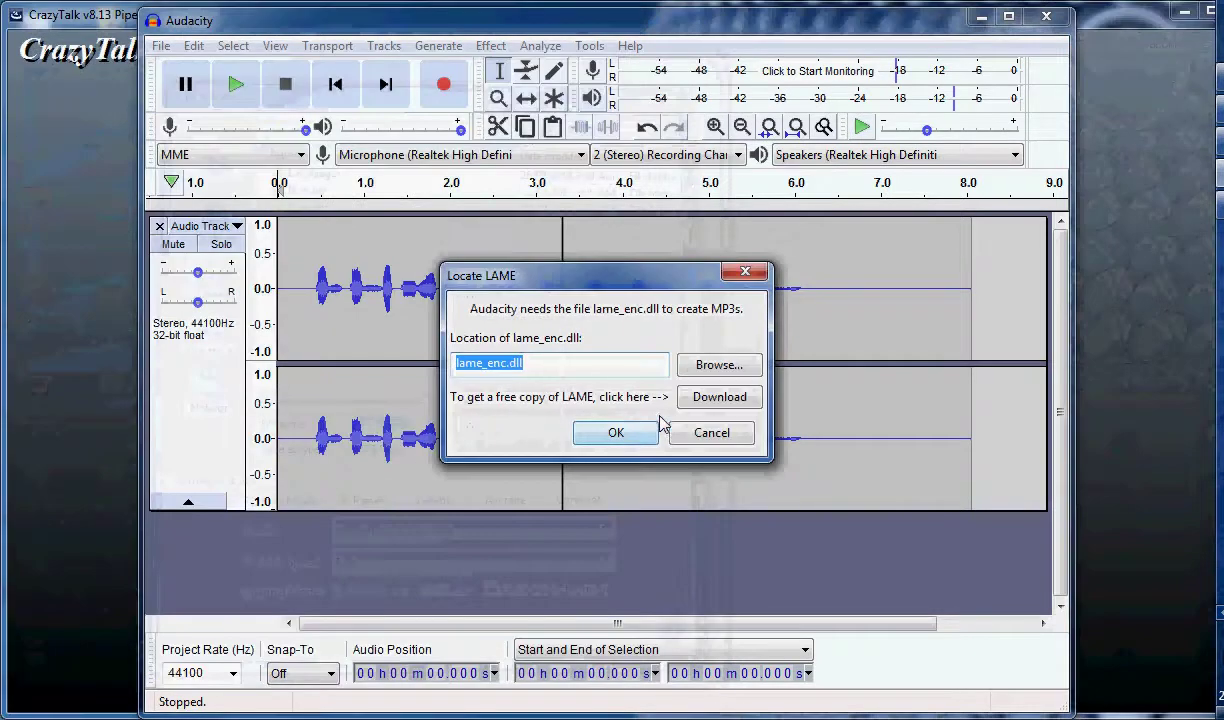
click(632, 434)
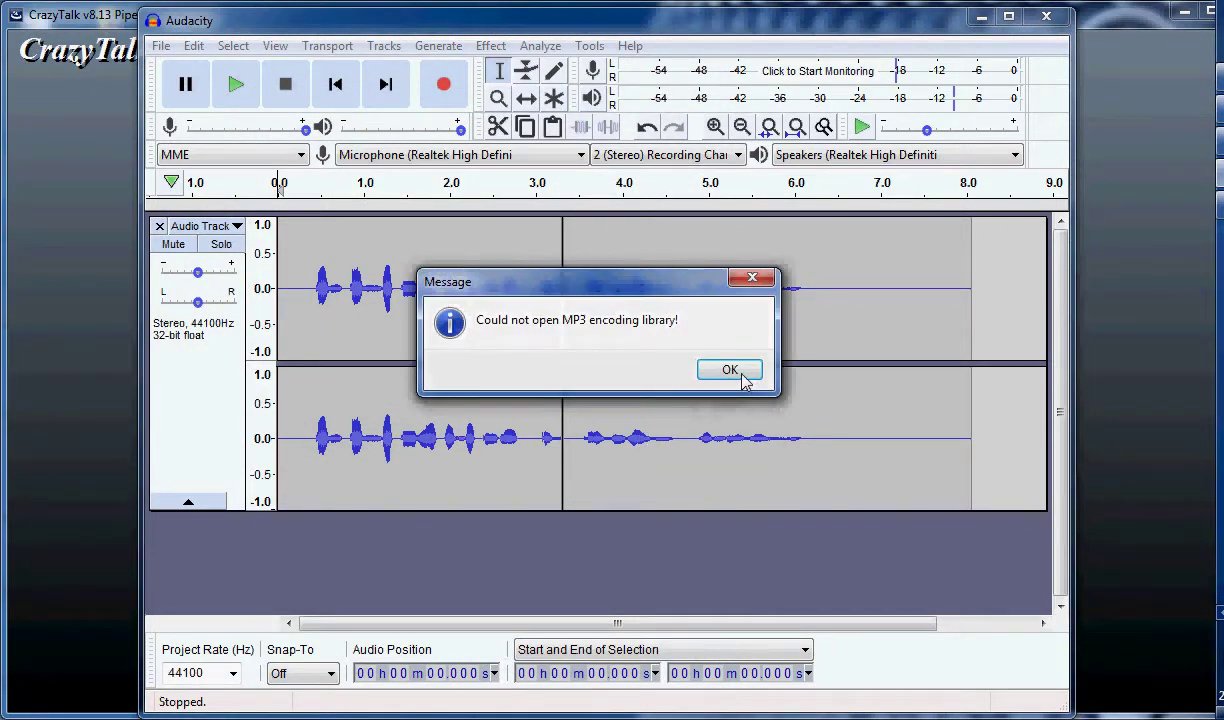
click(741, 377)
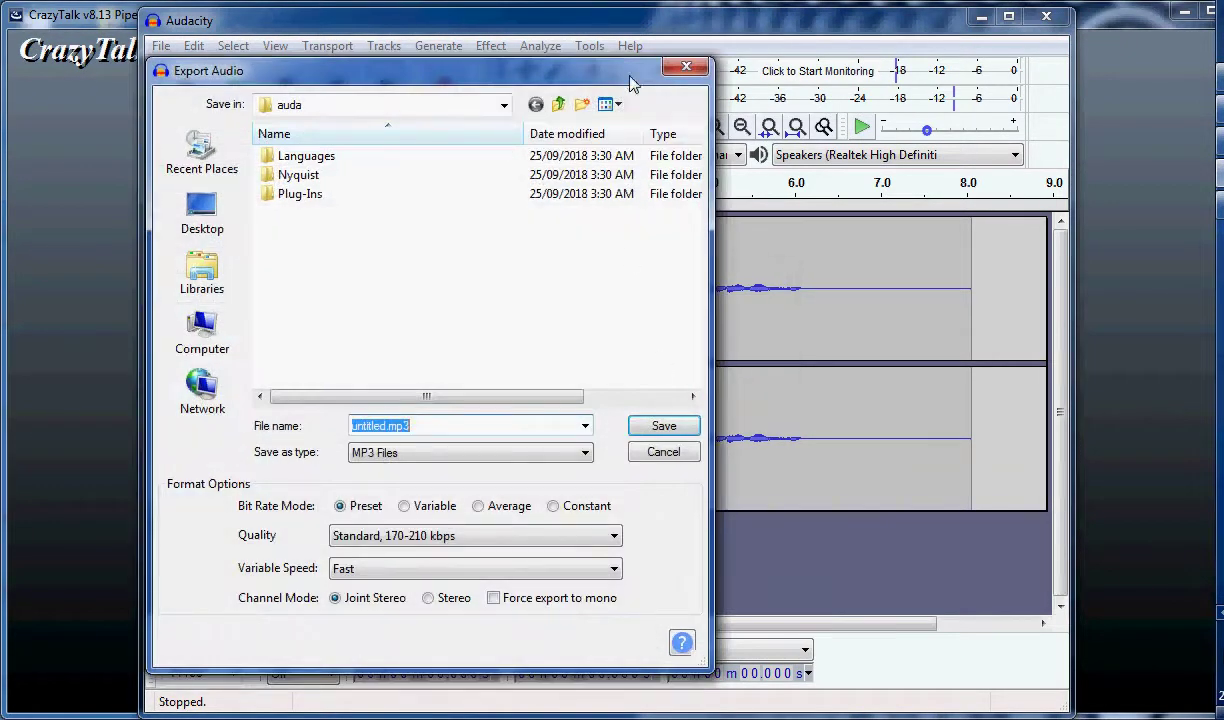
click(686, 66)
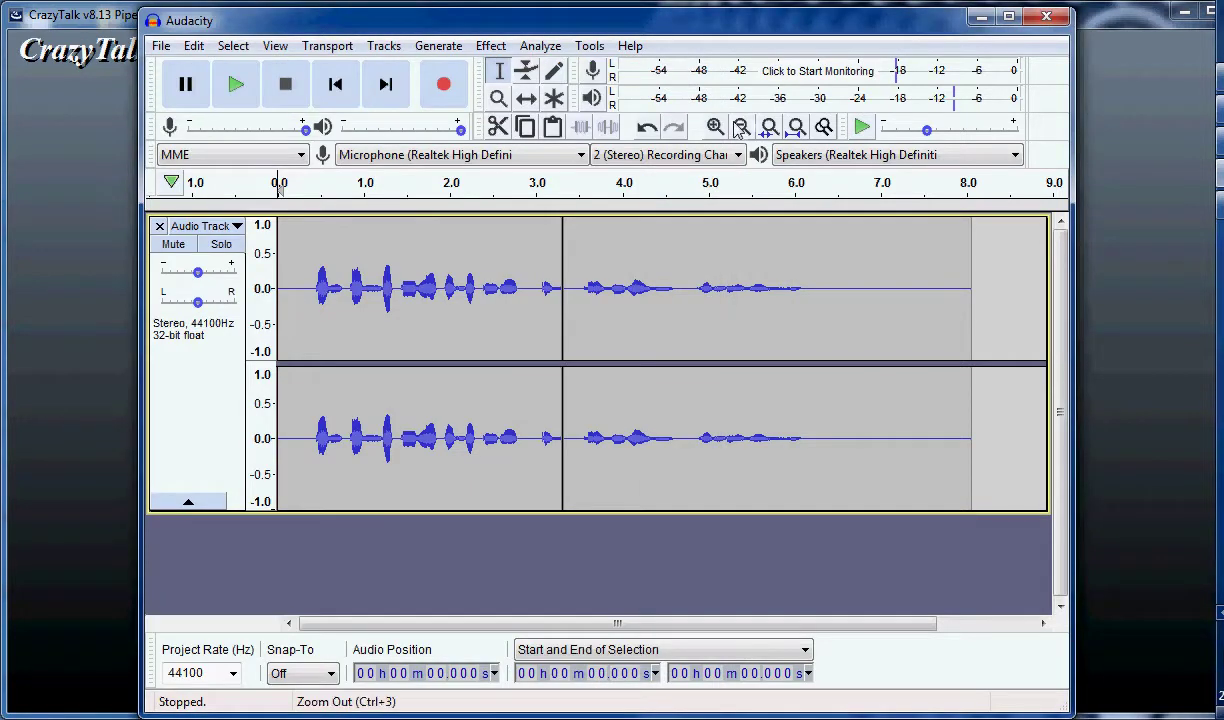